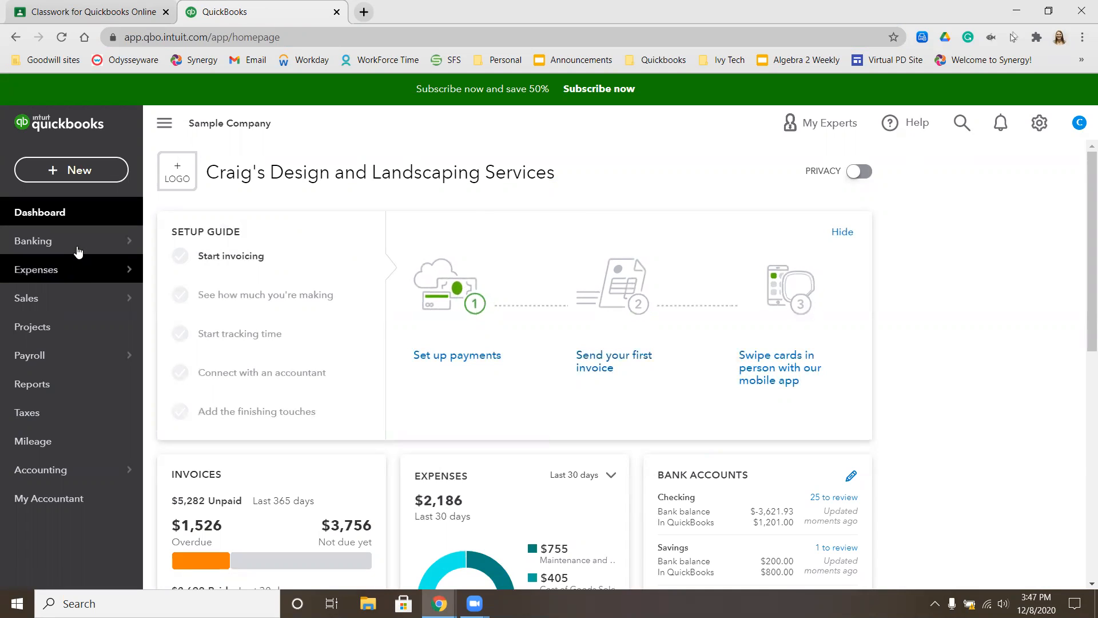
Step: Start a new bank rule for money-out transactions in all bank accounts and name it "A Rental"
mouse_move(97, 246)
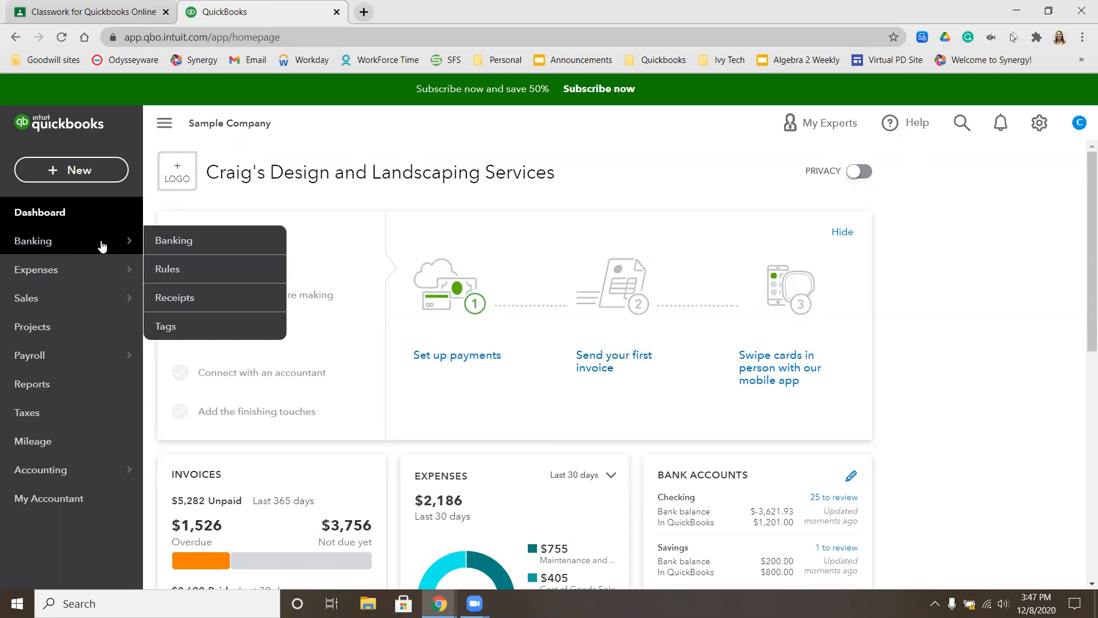
click(167, 270)
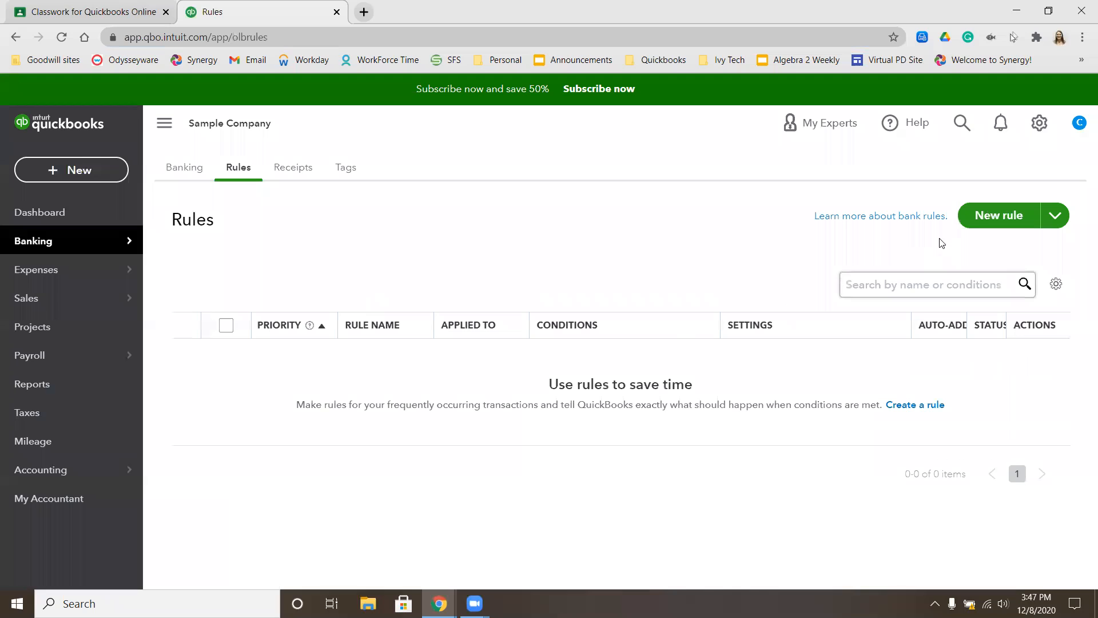
click(984, 213)
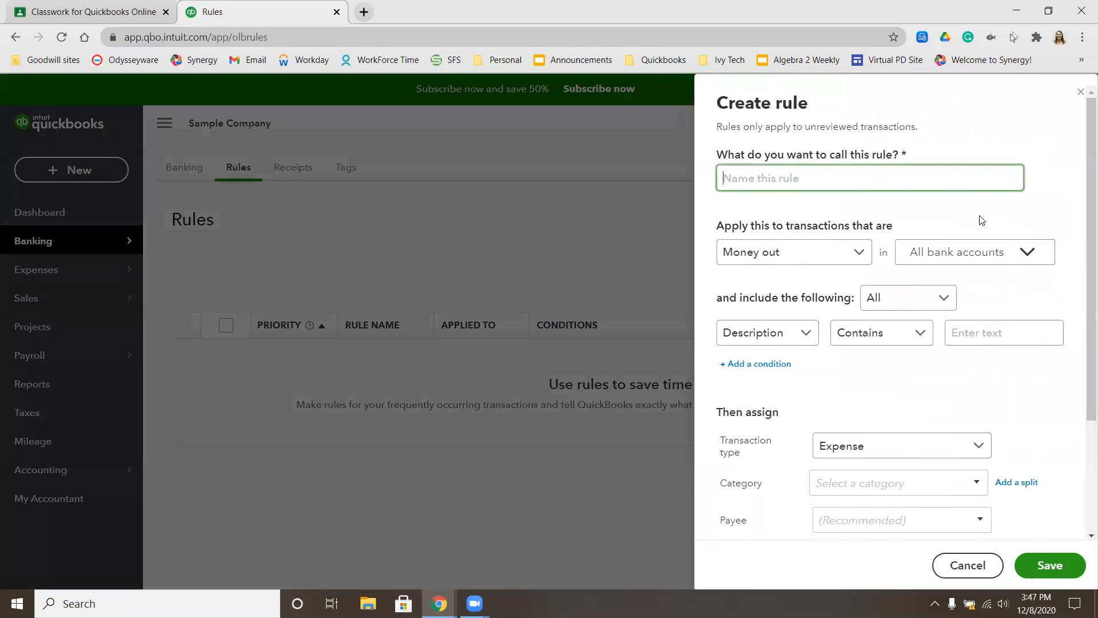
text(A Rental)
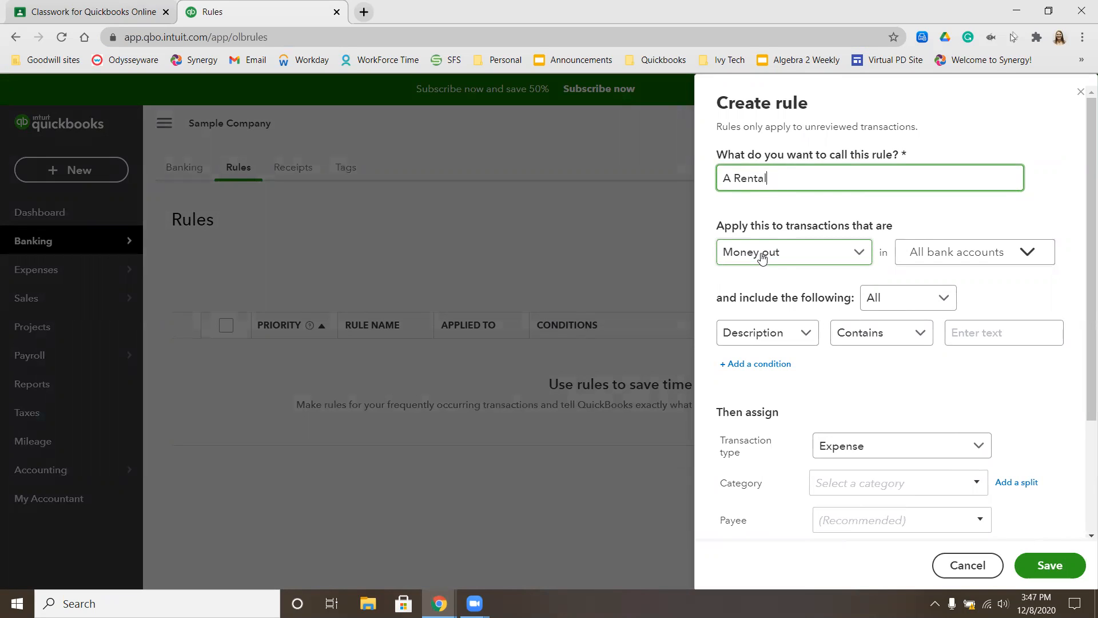
Step: Assign the Equipment Rental expense category to the A Rental rule and try to save it
click(869, 484)
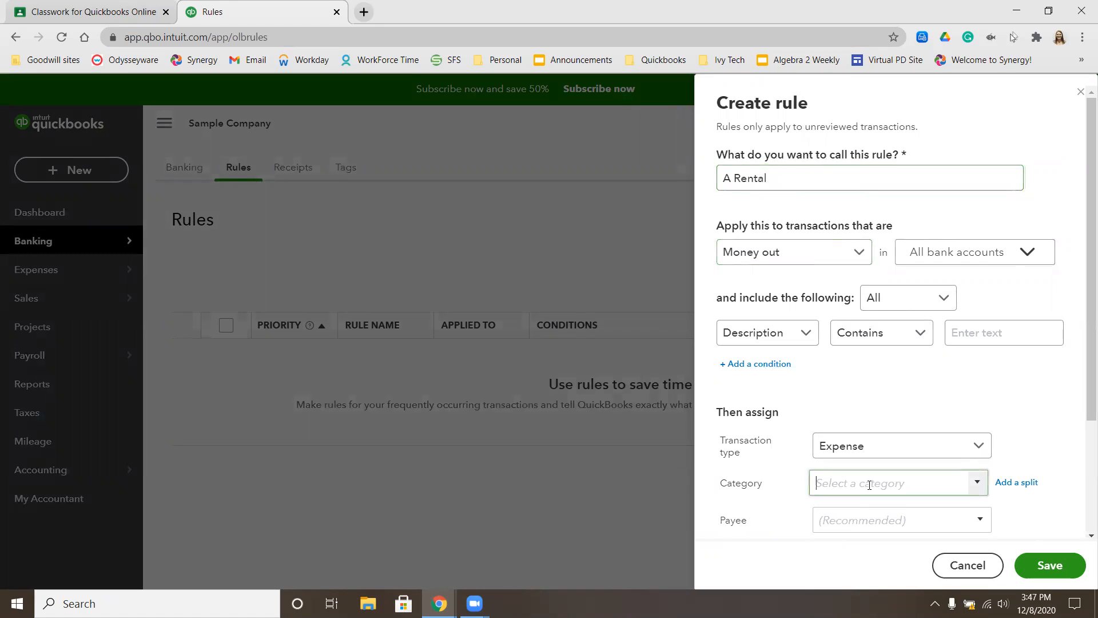
text(Eq)
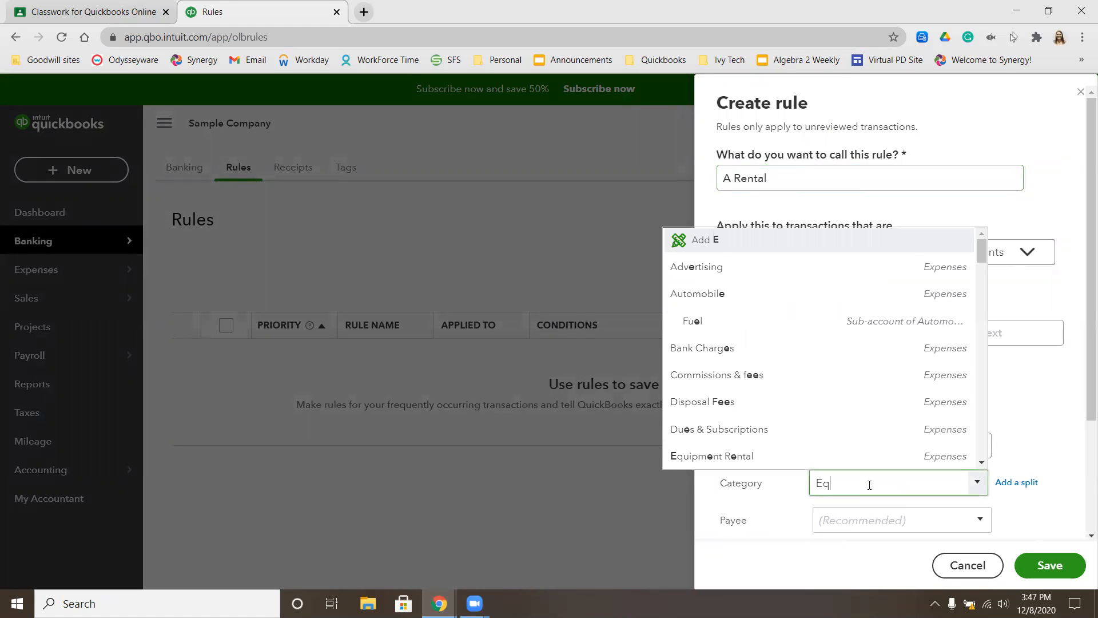
text(uipment Rental)
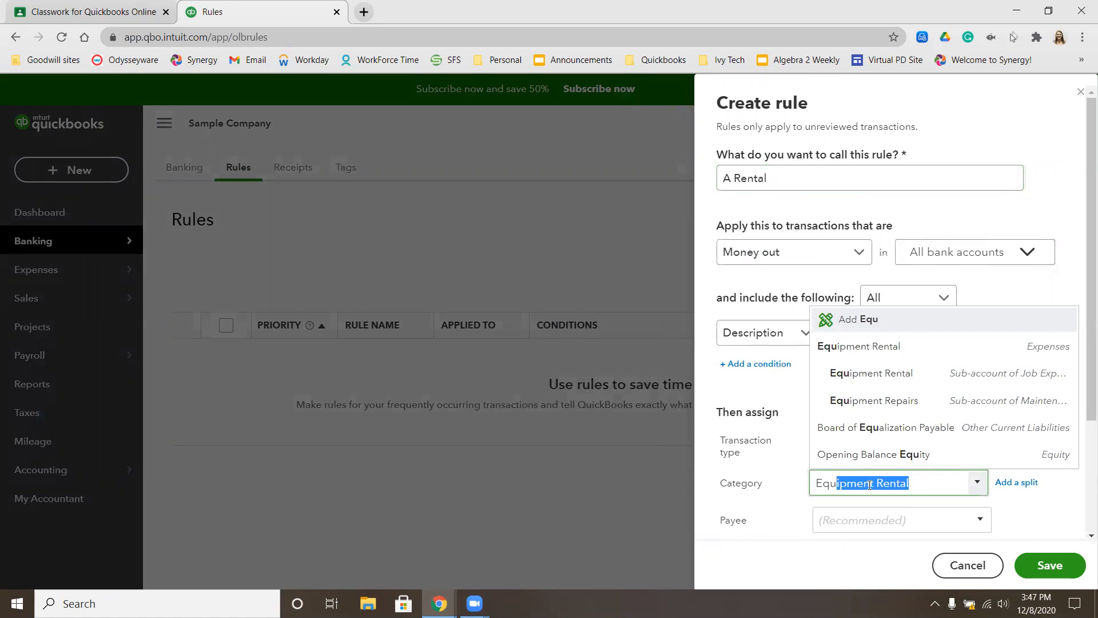
click(907, 350)
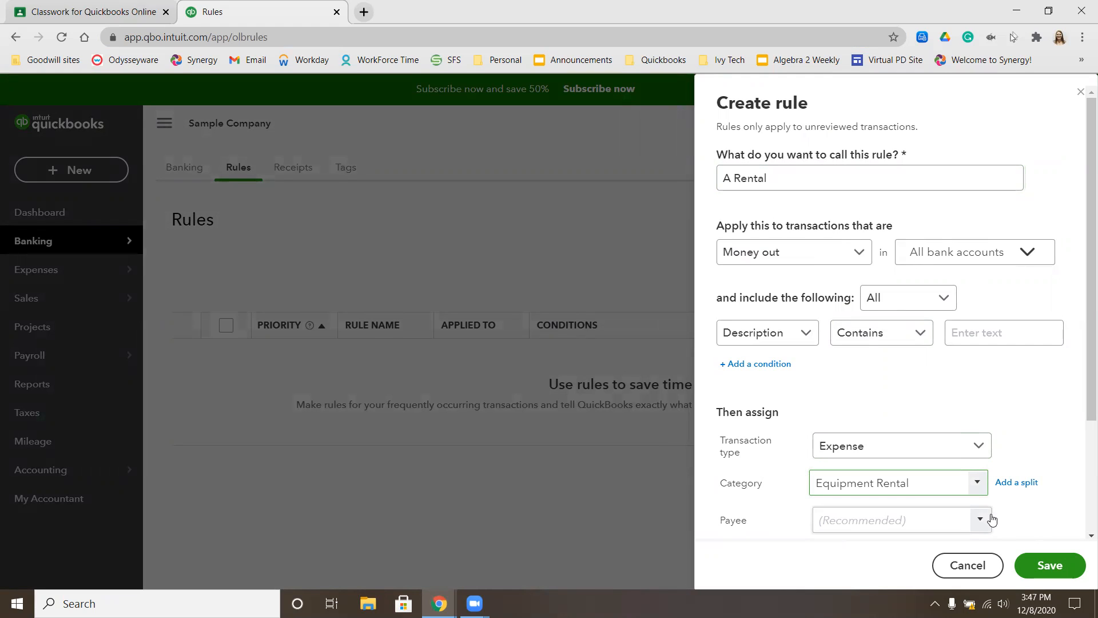
click(1050, 565)
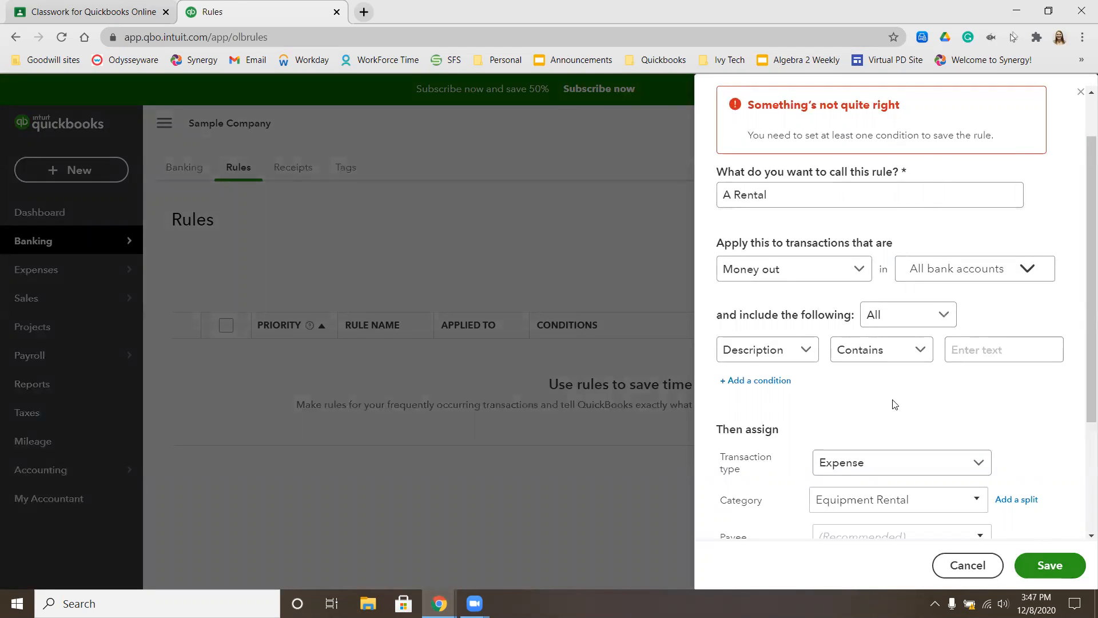
Step: Add the condition that the description contains "A Rental" and save the rule
click(975, 349)
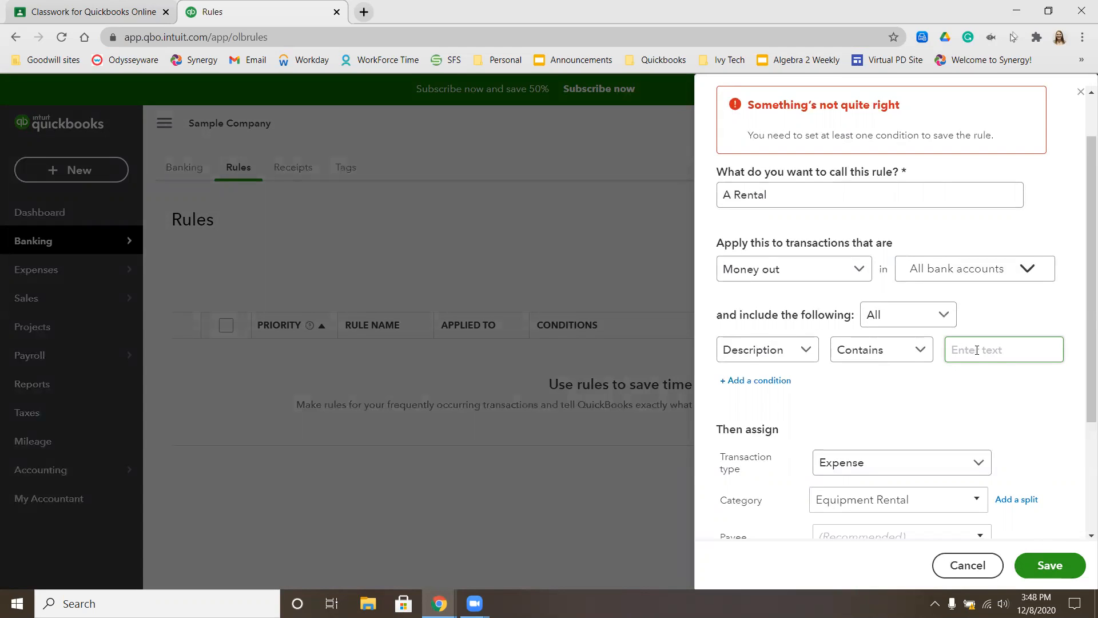
click(987, 349)
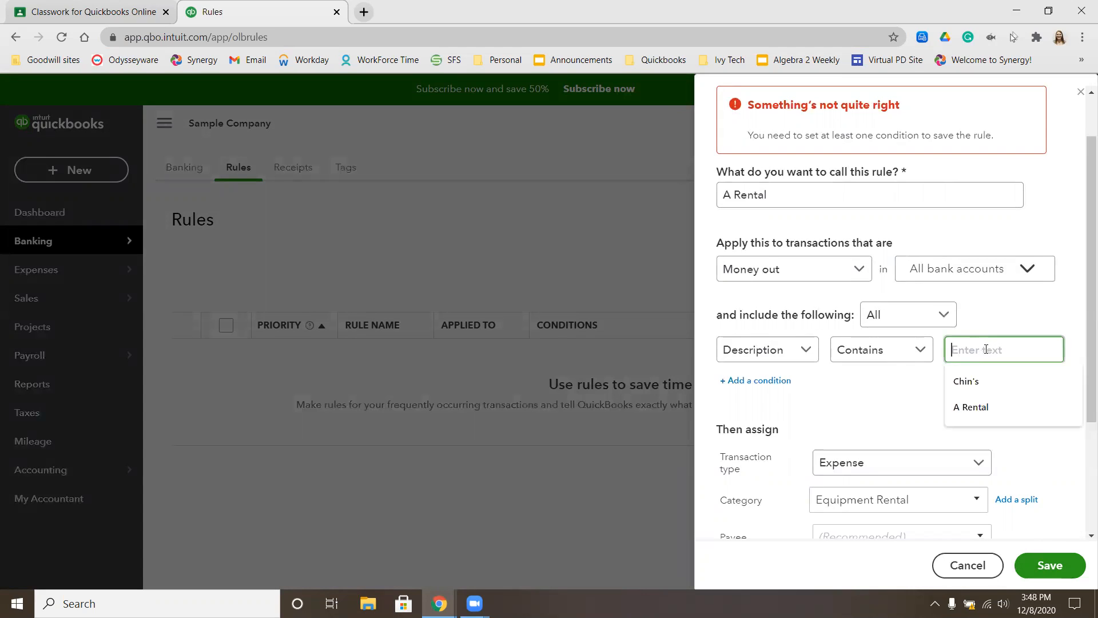
click(972, 407)
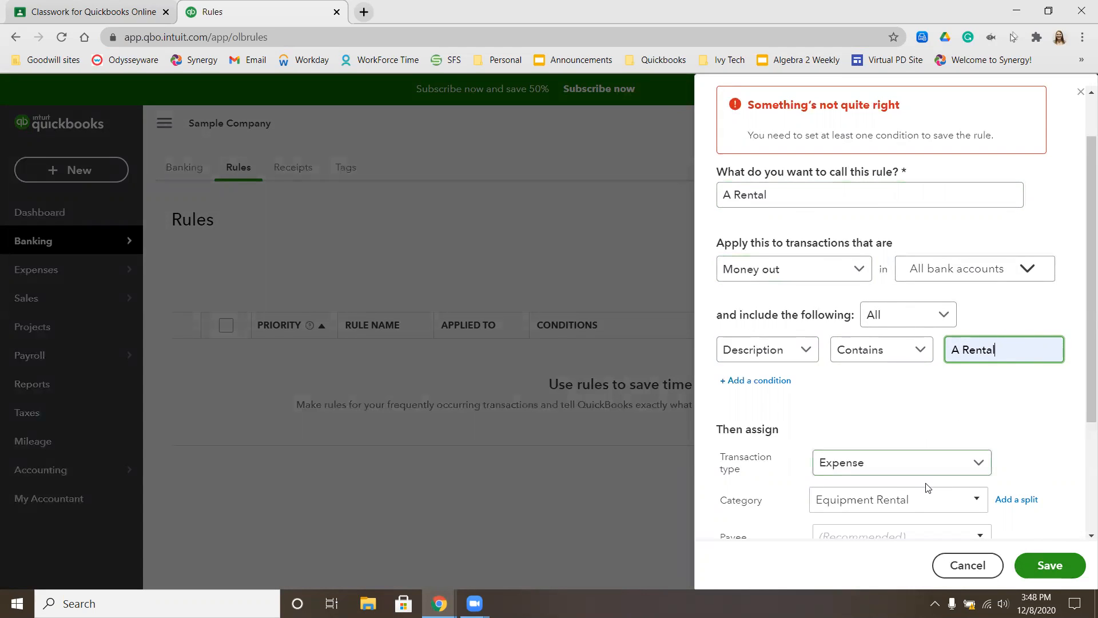
scroll(927, 492, down, 2)
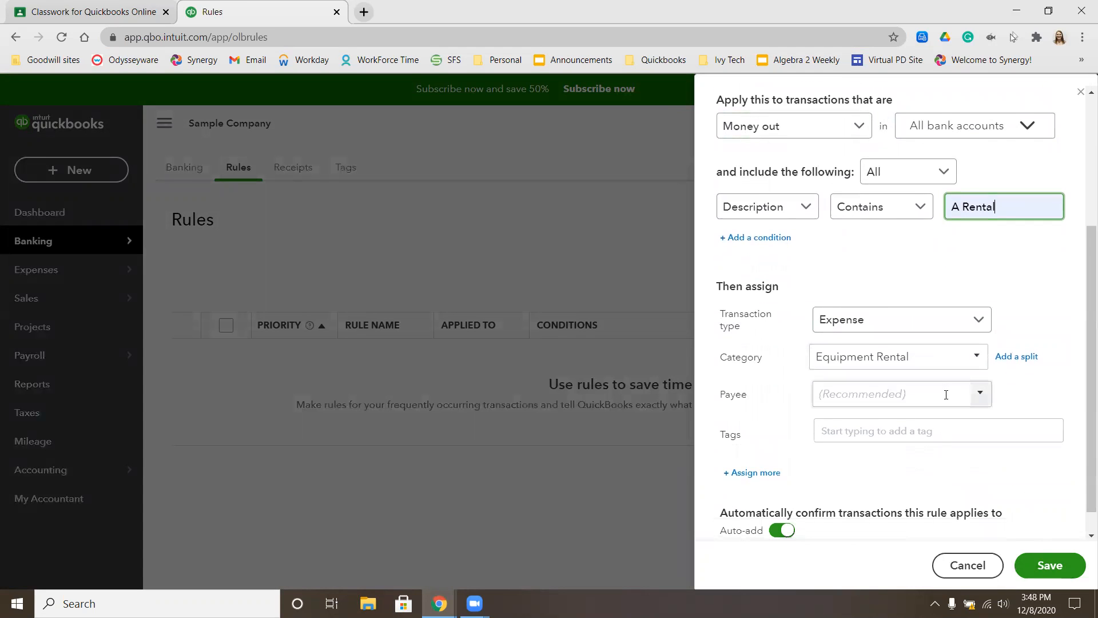
click(1044, 565)
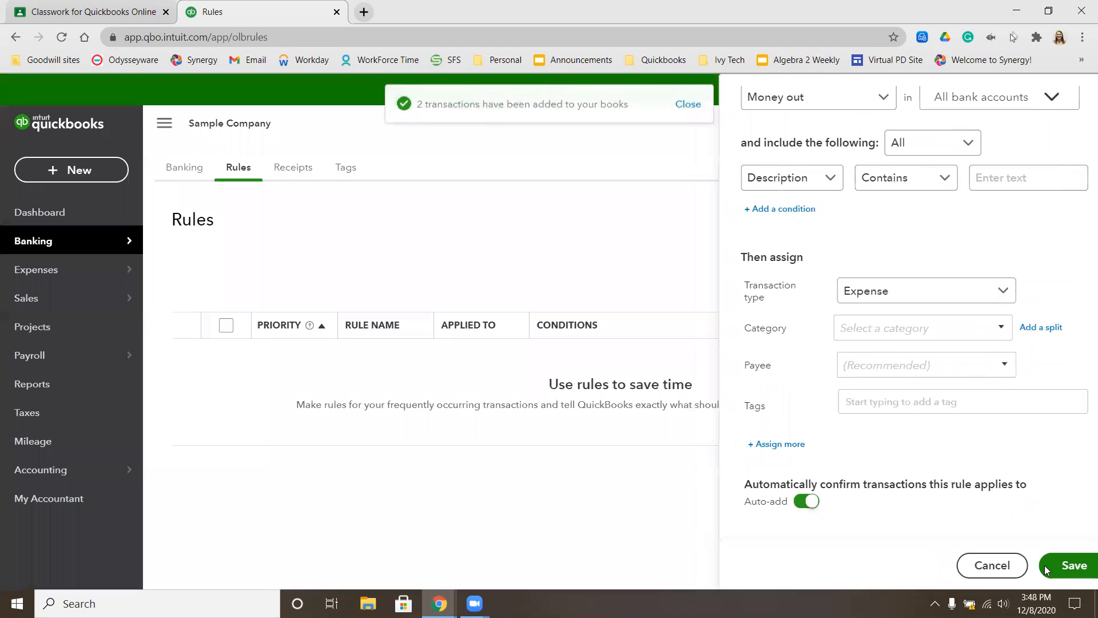
Step: Start a second bank rule named "A Rental" and apply it to Money in transactions
click(991, 220)
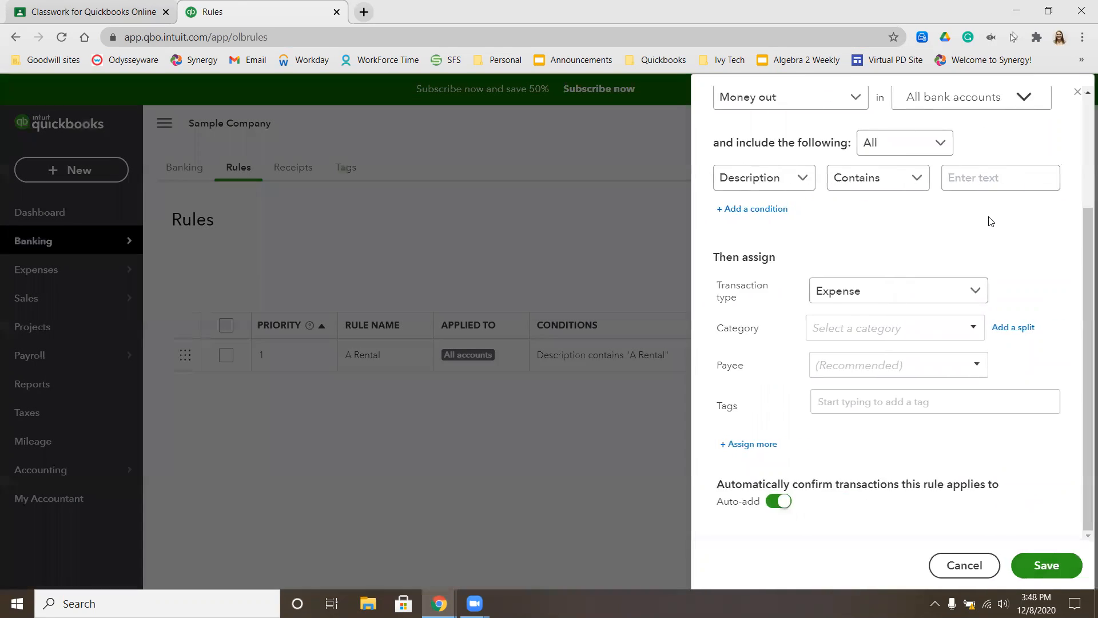
text(A Re)
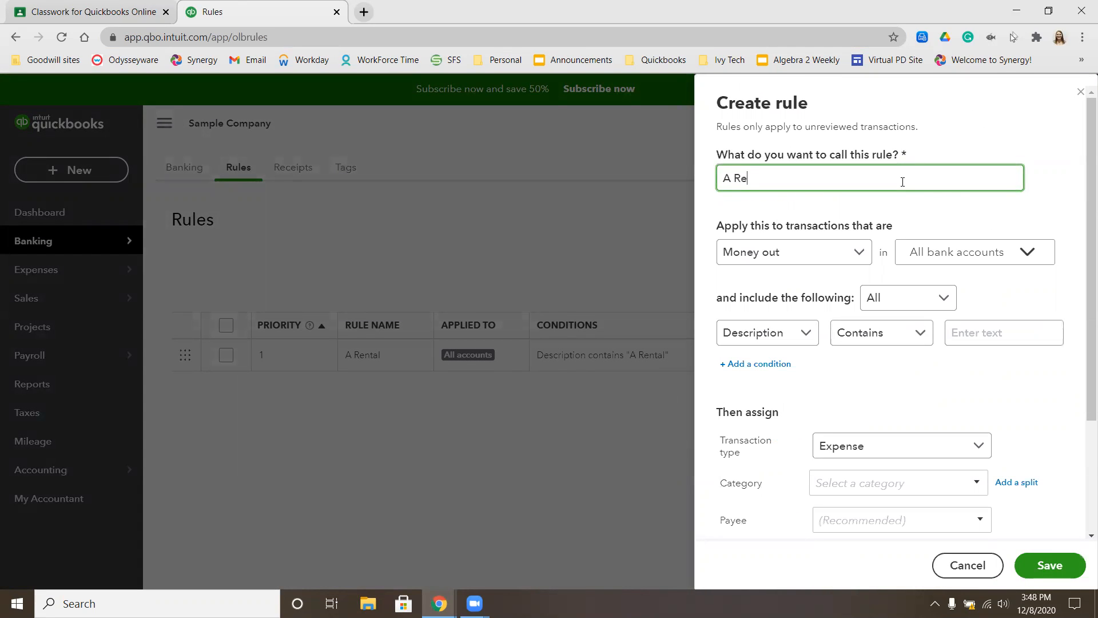
text(ntal)
click(860, 252)
click(792, 311)
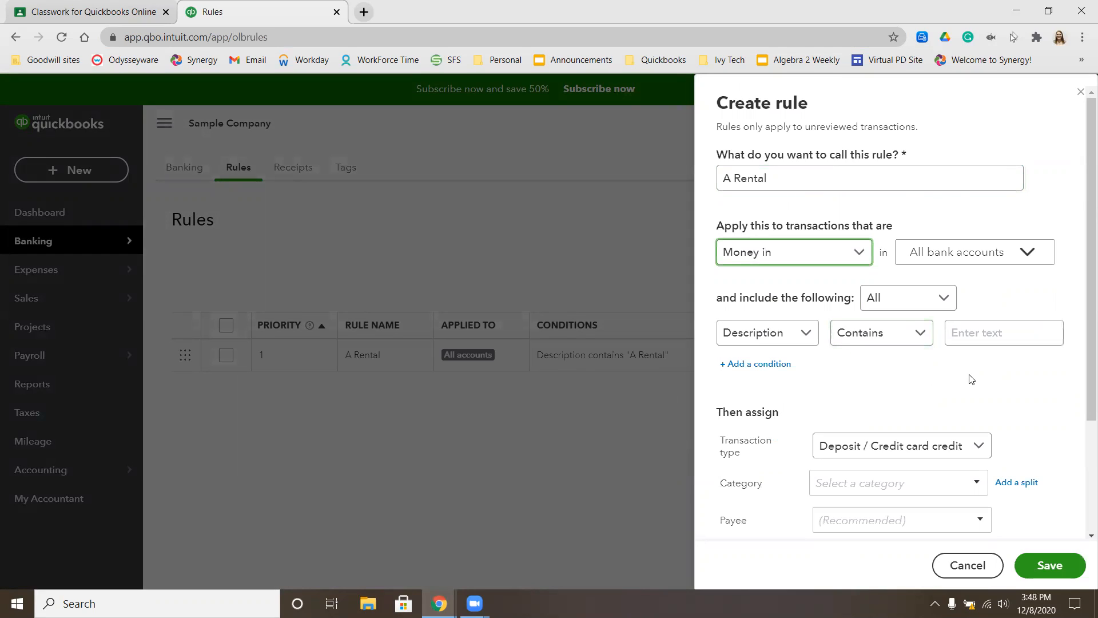
Step: Set the second rule's condition to description contains "A Rental", keeping the Deposit / Credit card credit transaction type
click(985, 335)
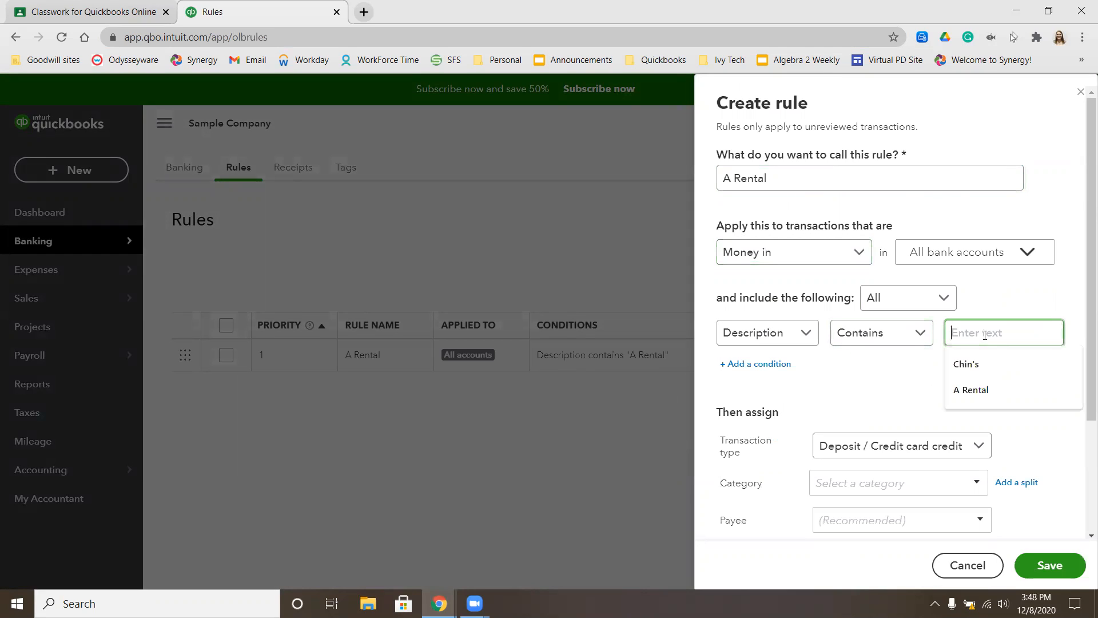
click(979, 392)
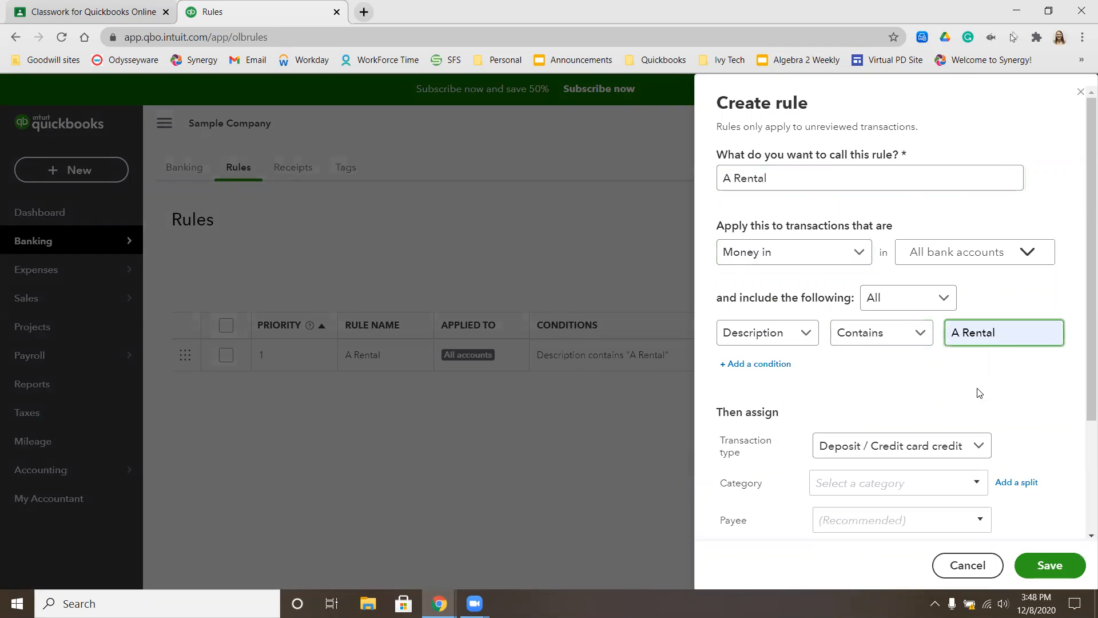
click(975, 445)
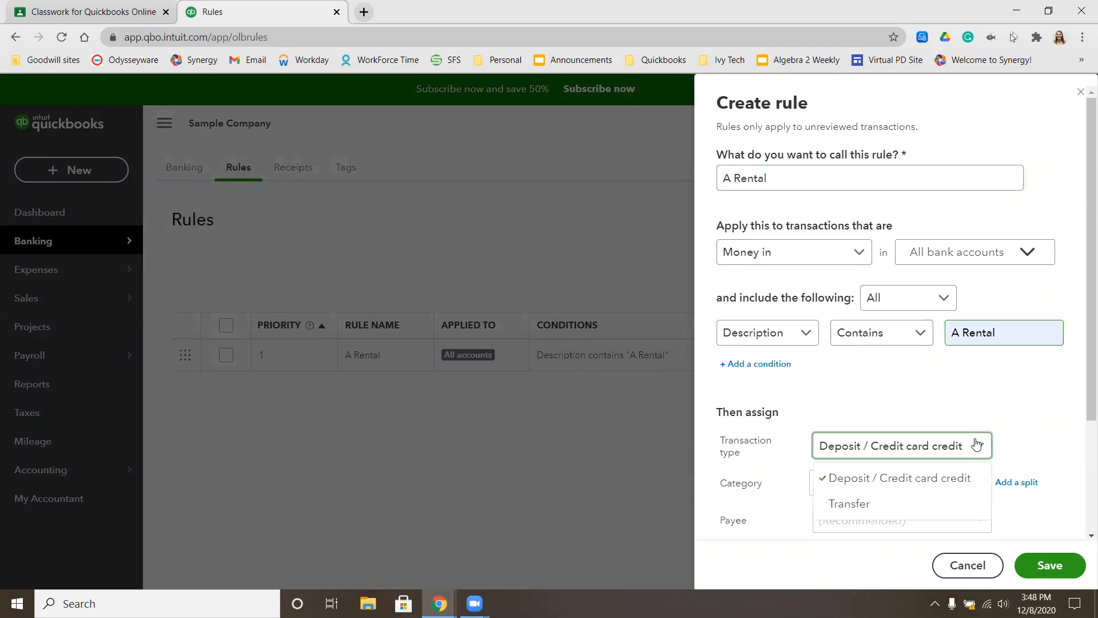
click(1005, 412)
Step: Assign the Equipment Rental expense category to the money-in rule and try to save it
click(934, 486)
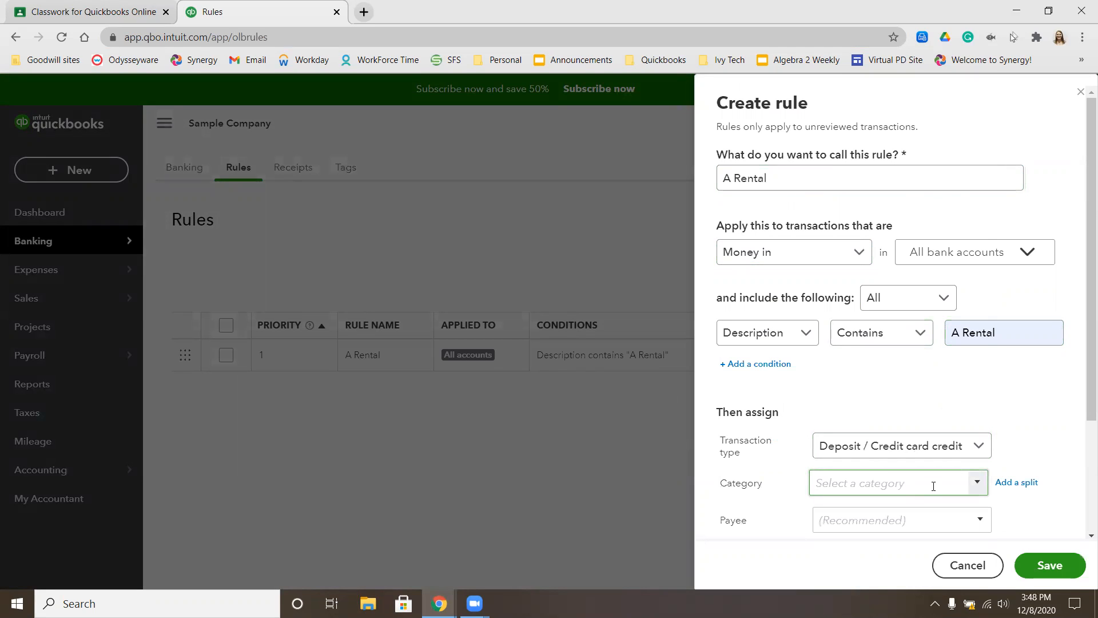
text(Equipment Rental)
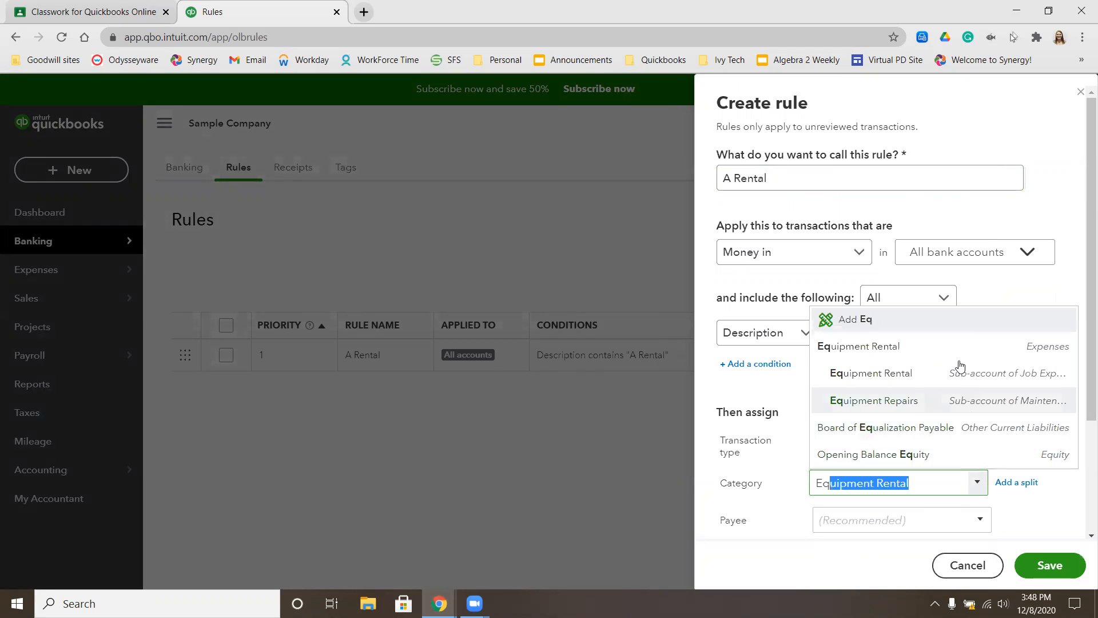
click(945, 346)
click(1058, 566)
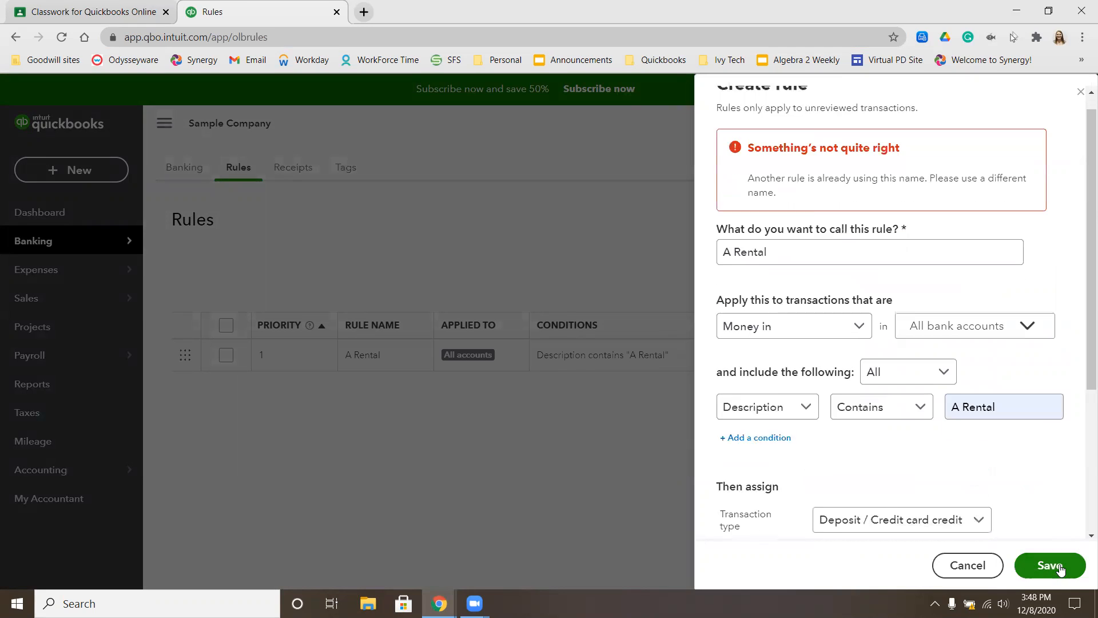
Step: Rename the second rule as "A Rental (Money in)" and save it
click(822, 206)
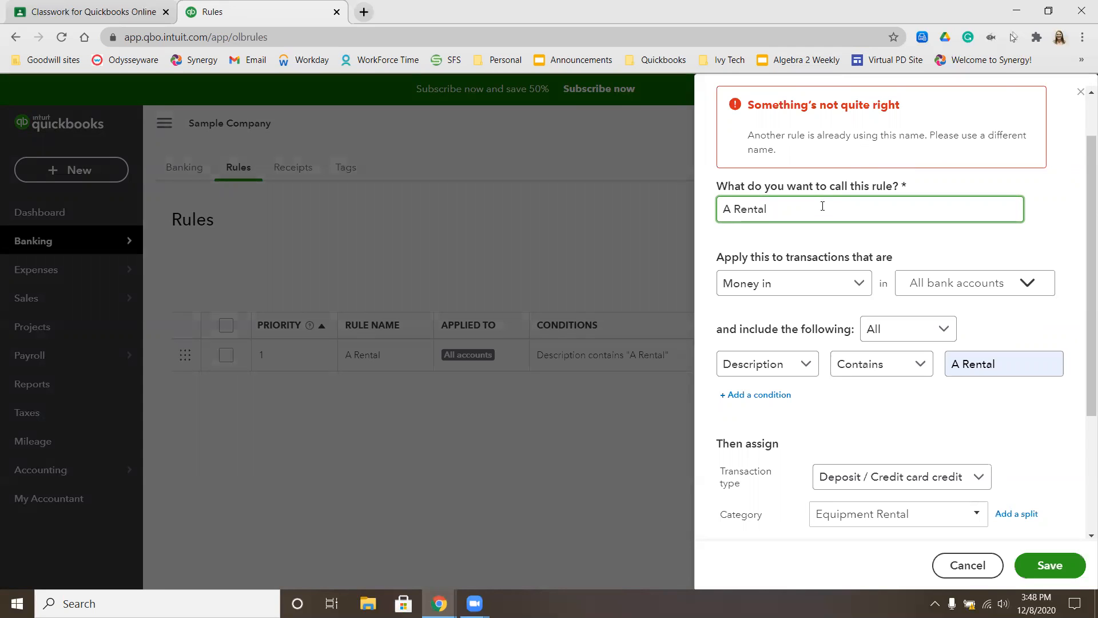
text((Mon)
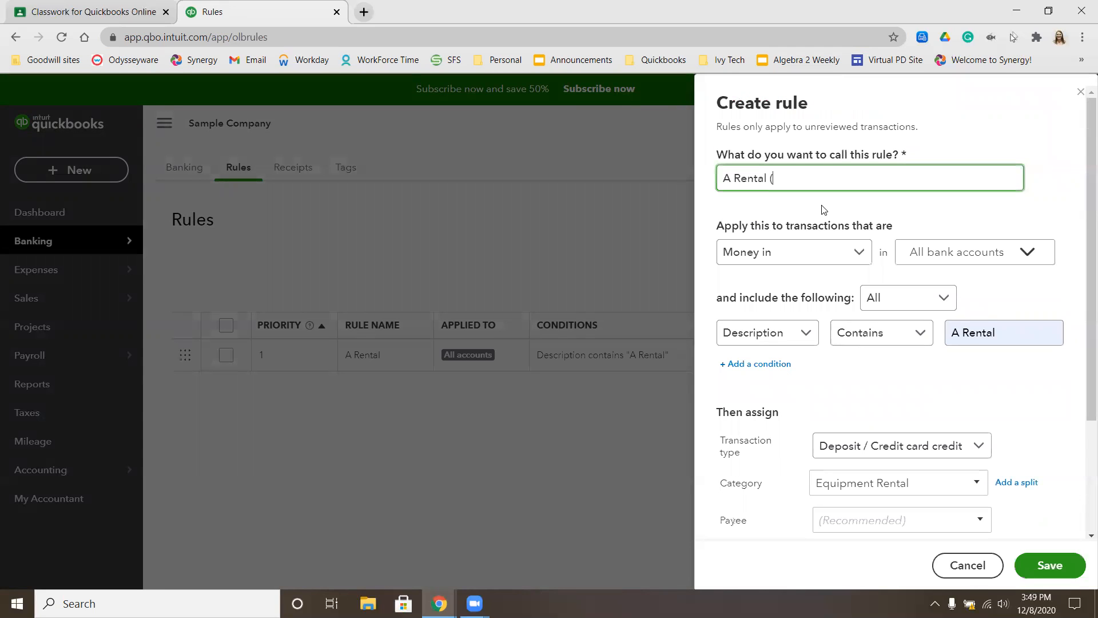
text(ey in)
click(1052, 565)
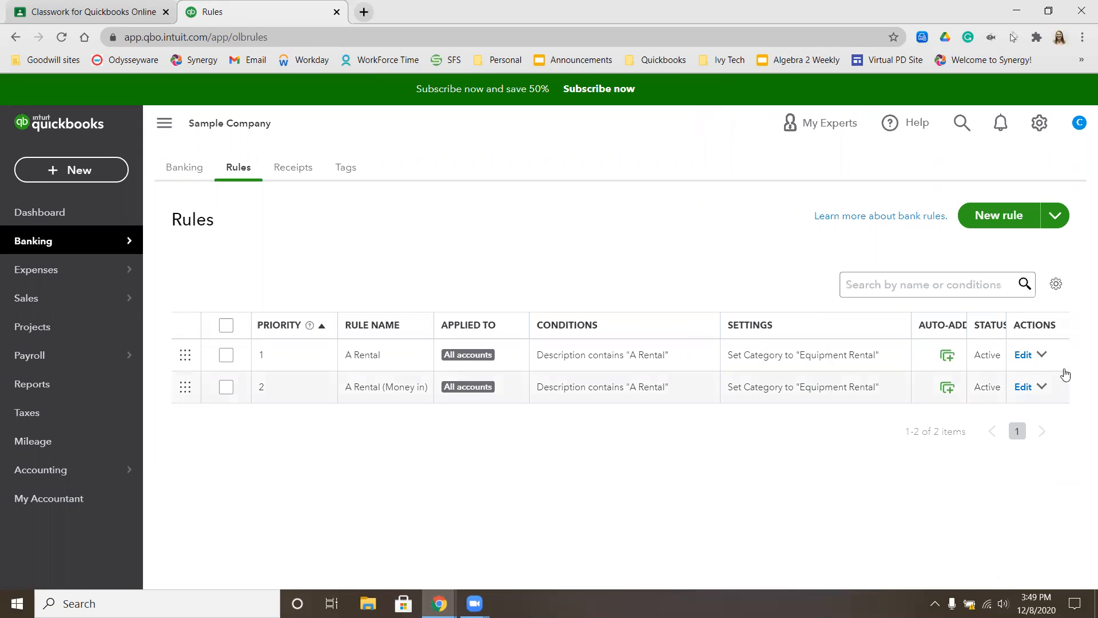
Step: Reopen the A Rental (Money in) rule to review its settings, and save it without edits
click(1023, 387)
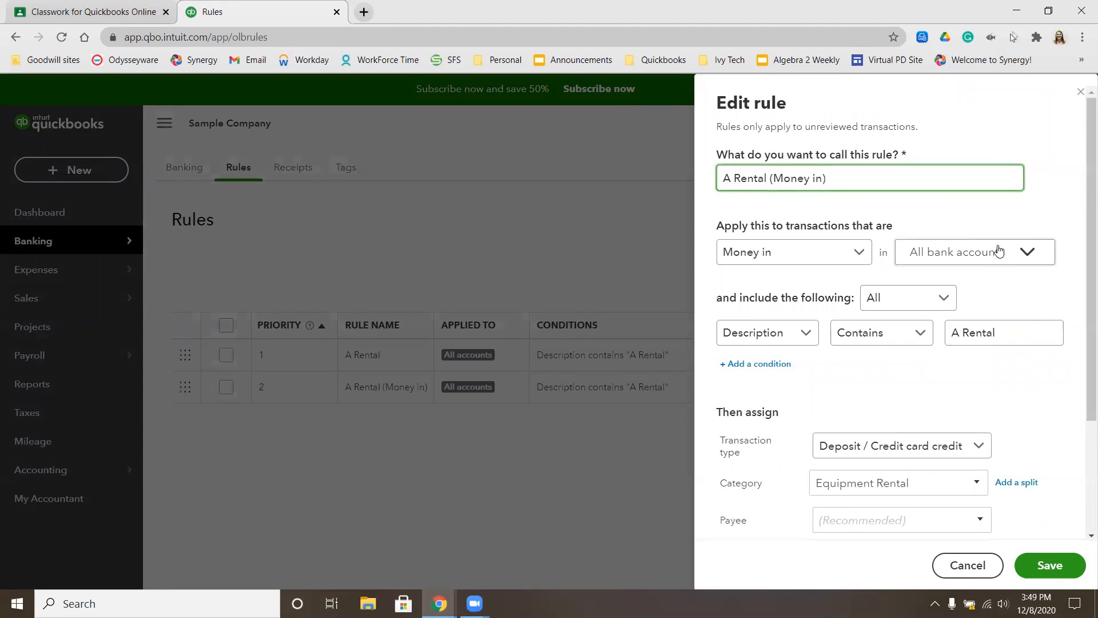
click(1042, 566)
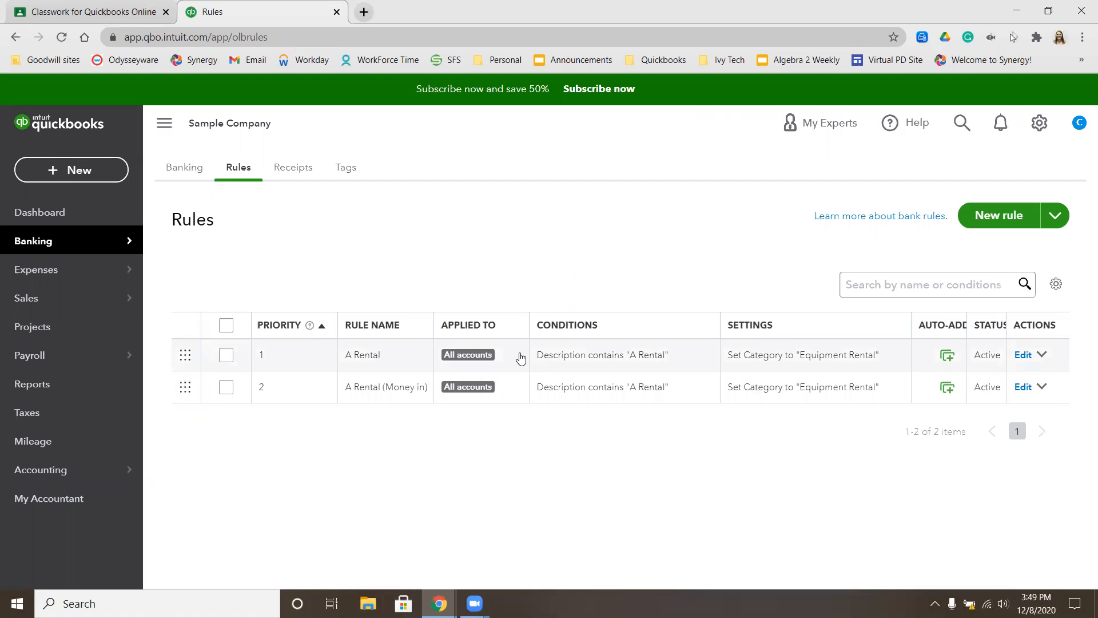
Step: Open the bank transactions page and dismiss the bank connection introduction
click(85, 170)
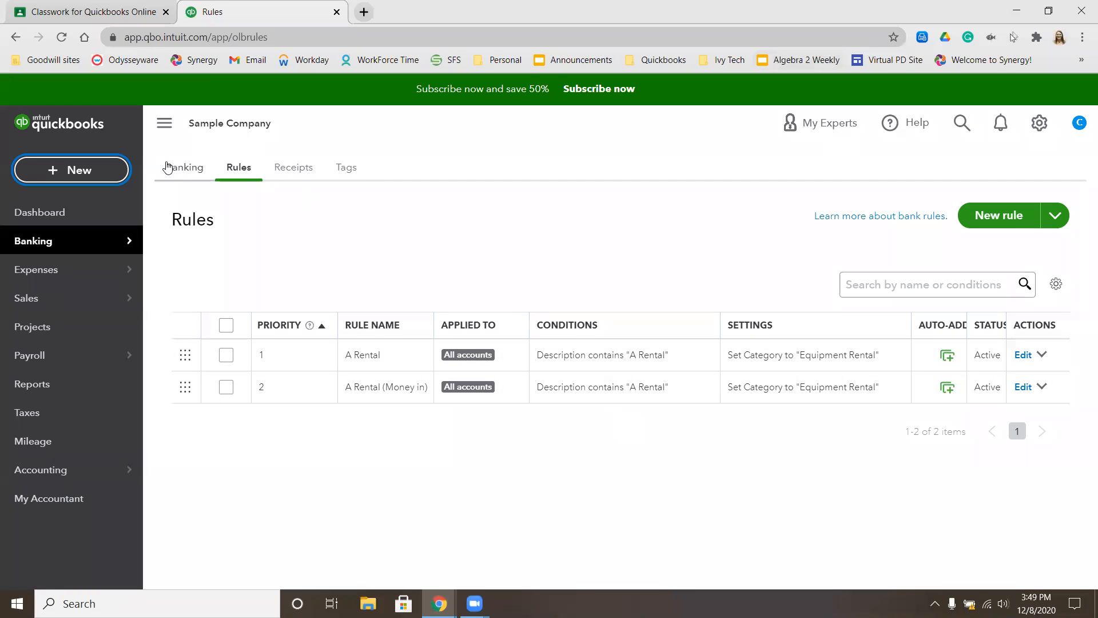
click(190, 172)
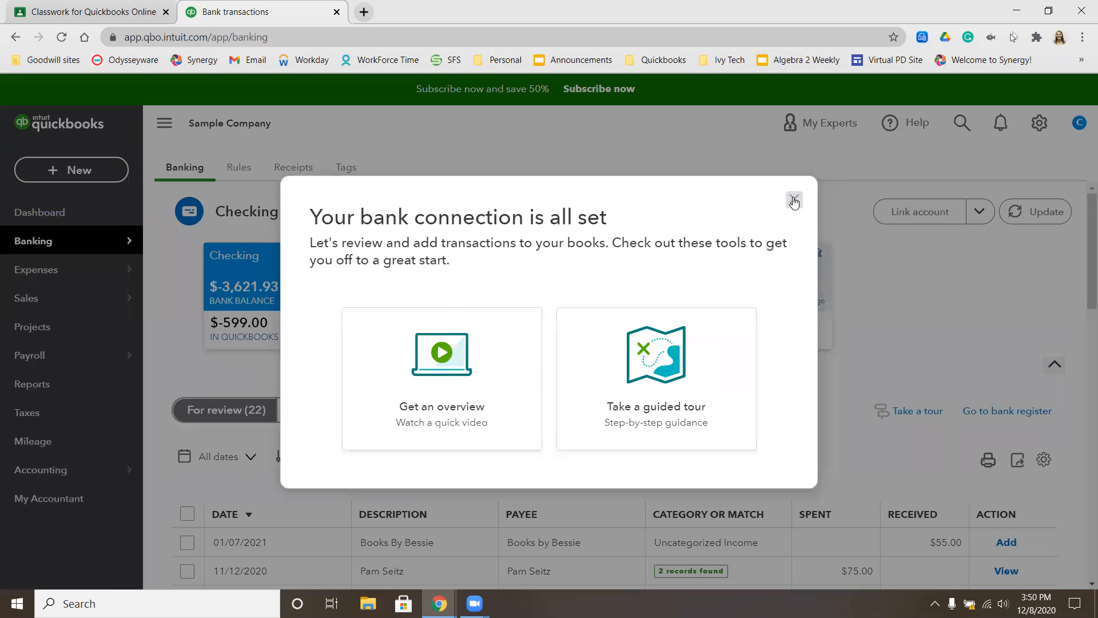
click(793, 200)
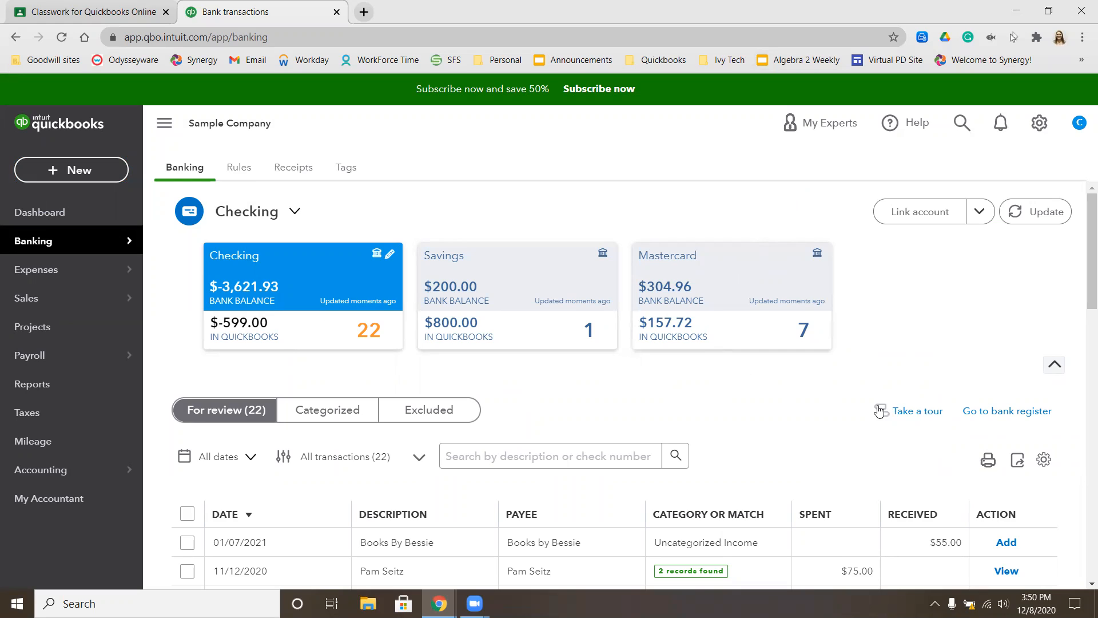
Step: Select every checking transaction for review that has exactly one record found, from the 11/12/2020 $868.15 deposit through Tania's Nursery on 10/09/2020
scroll(823, 362, down, 2)
scroll(802, 312, down, 1)
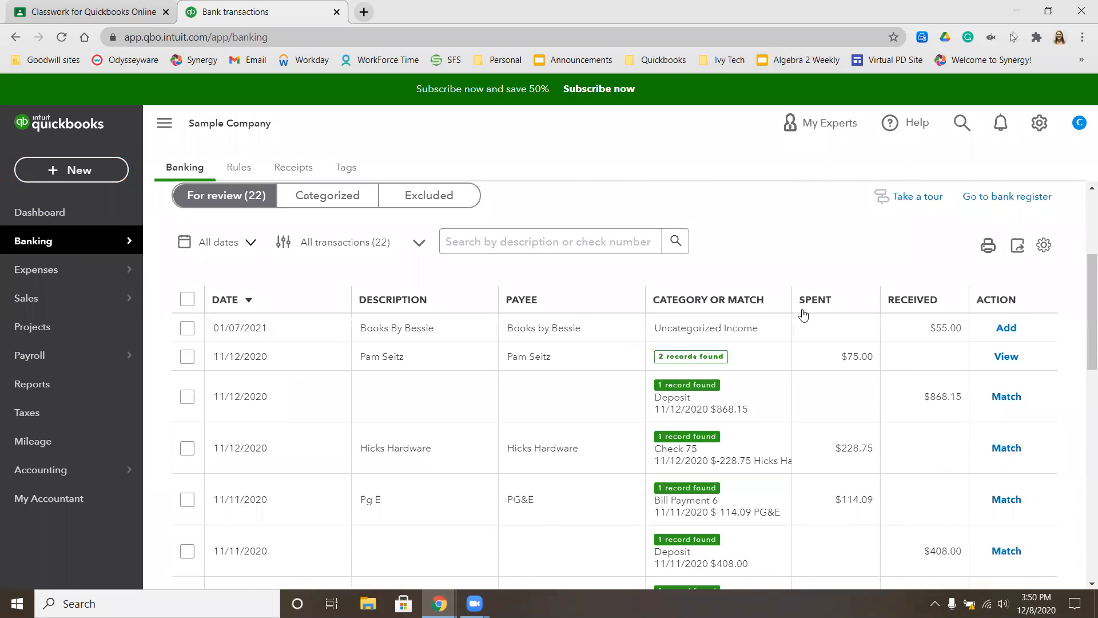
scroll(807, 312, down, 1)
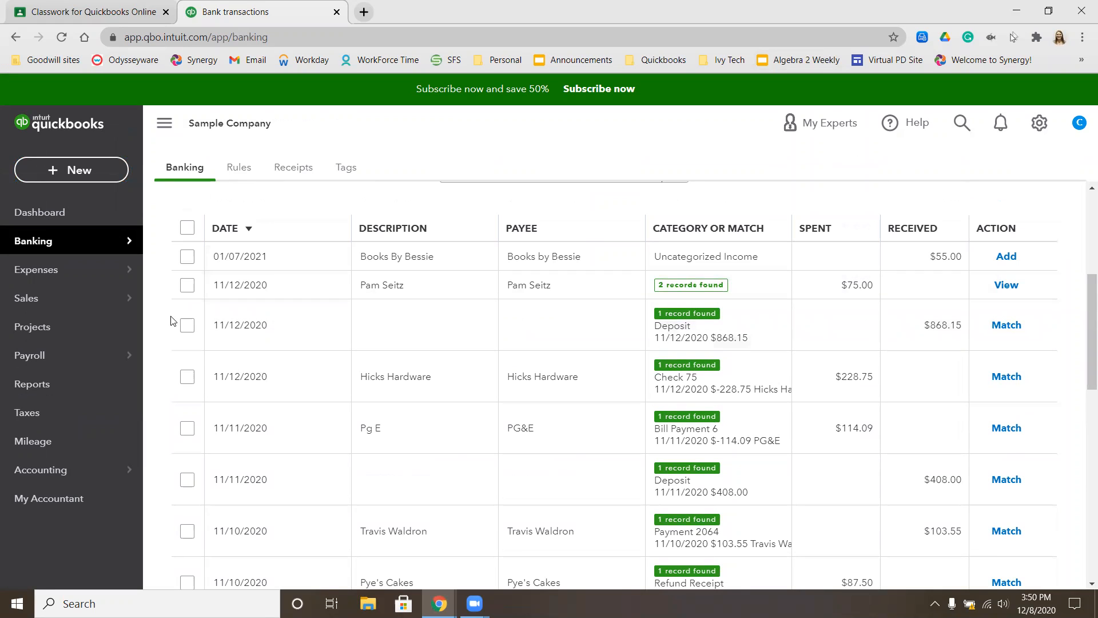
click(190, 329)
click(189, 379)
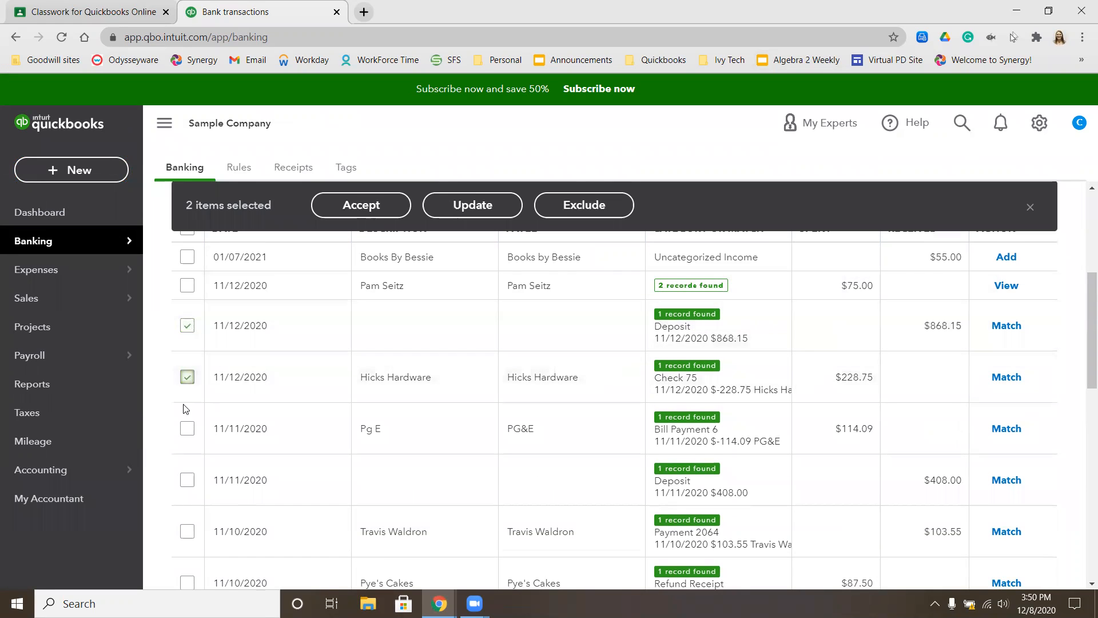
click(189, 429)
scroll(191, 412, down, 2)
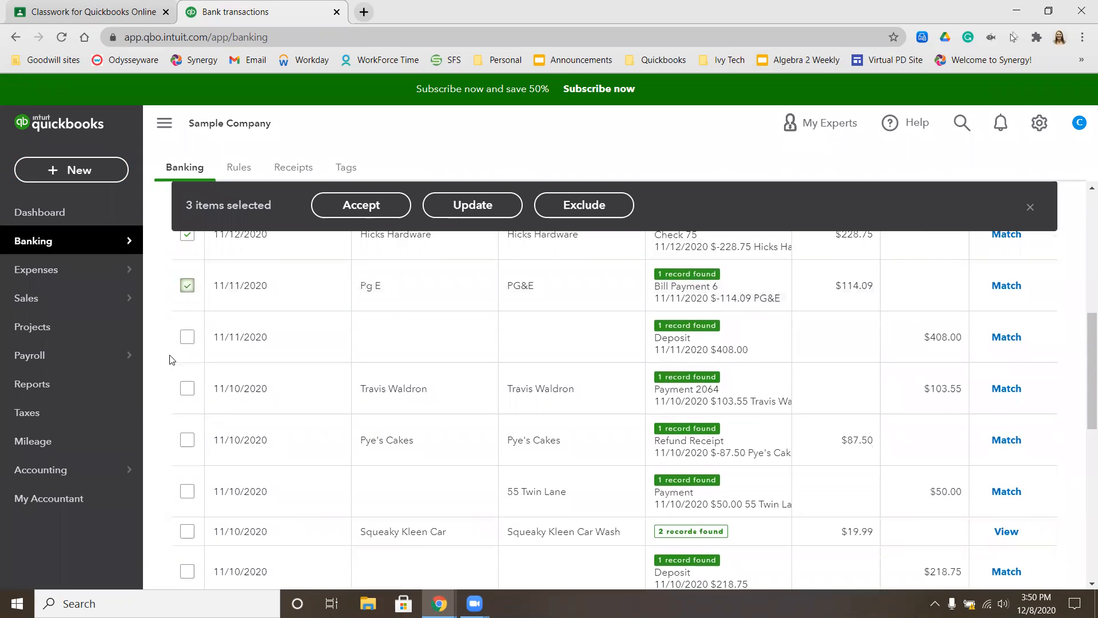
click(185, 336)
click(187, 389)
click(187, 440)
click(183, 493)
scroll(192, 434, down, 2)
click(187, 428)
click(187, 480)
click(187, 532)
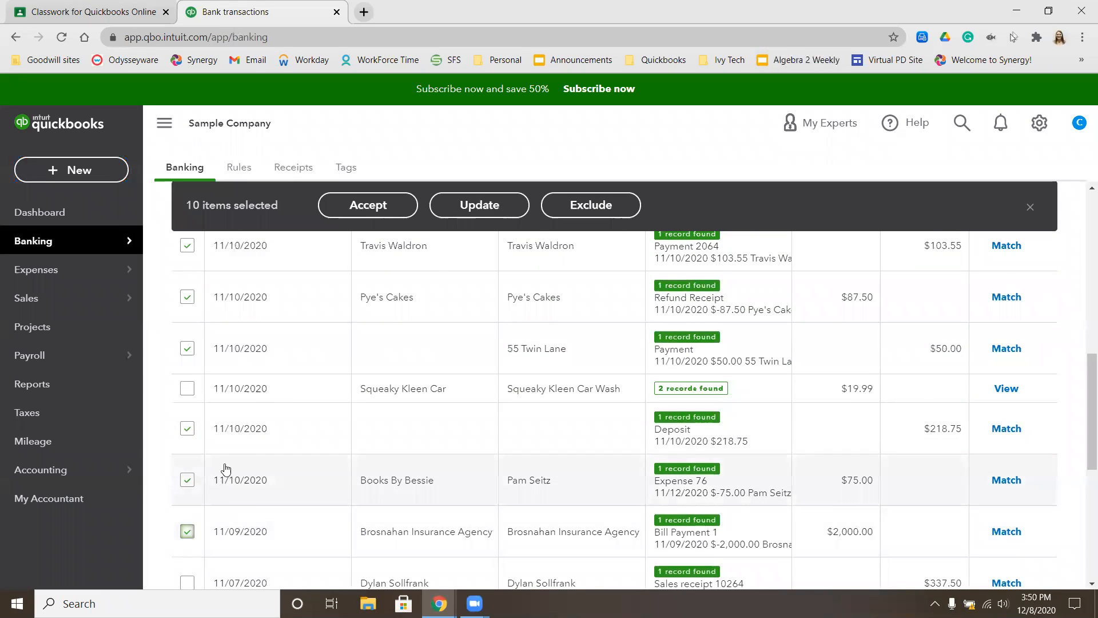
scroll(228, 457, down, 3)
click(187, 367)
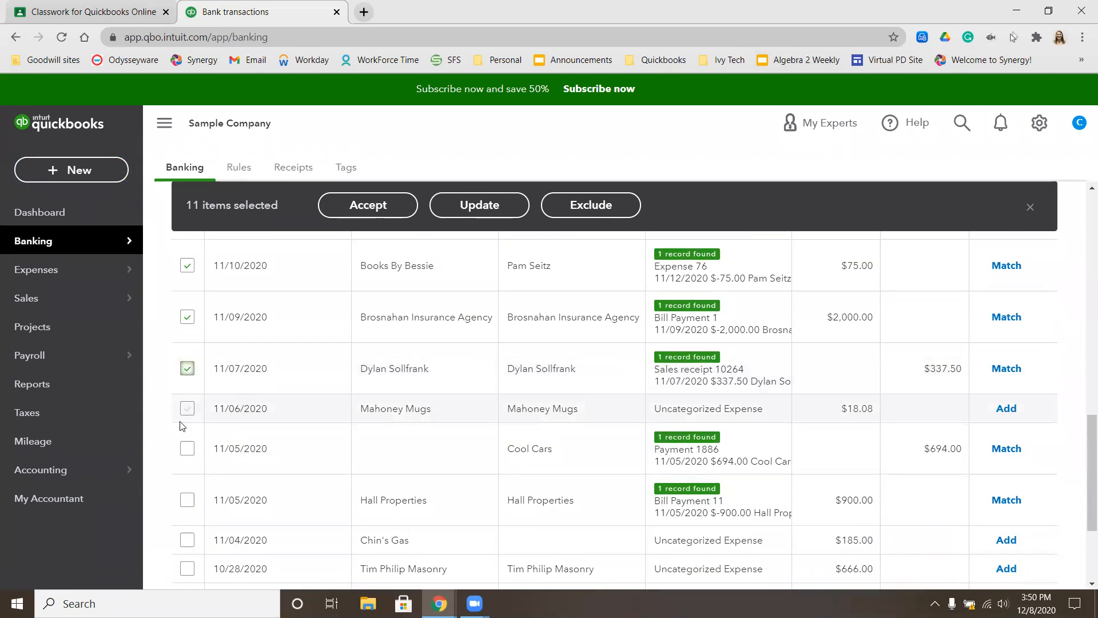
click(187, 448)
click(187, 499)
scroll(189, 457, down, 3)
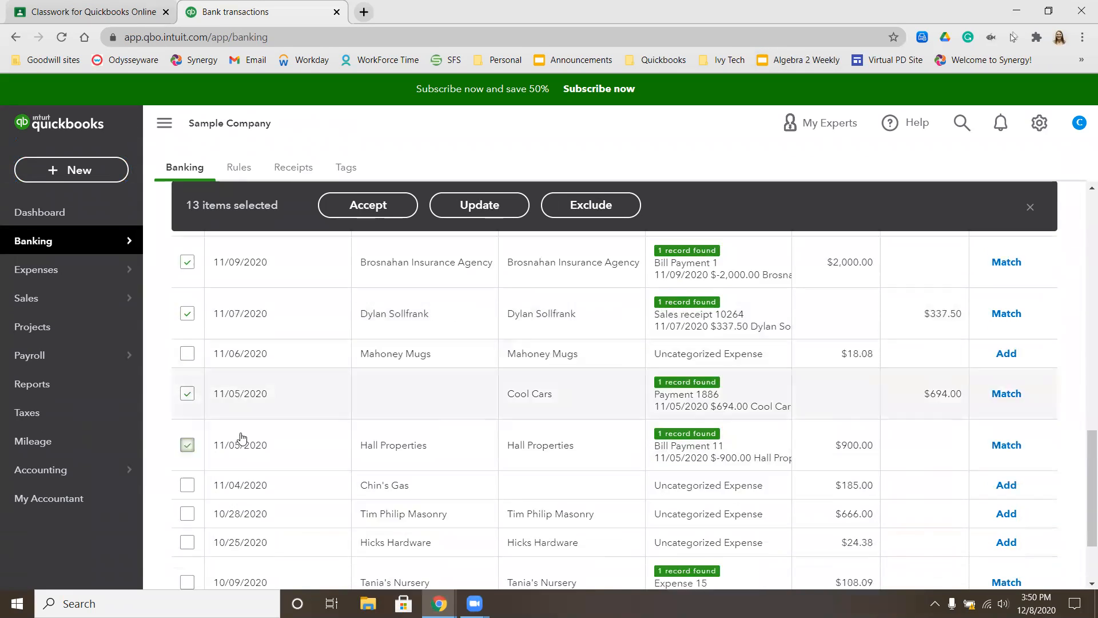
click(187, 469)
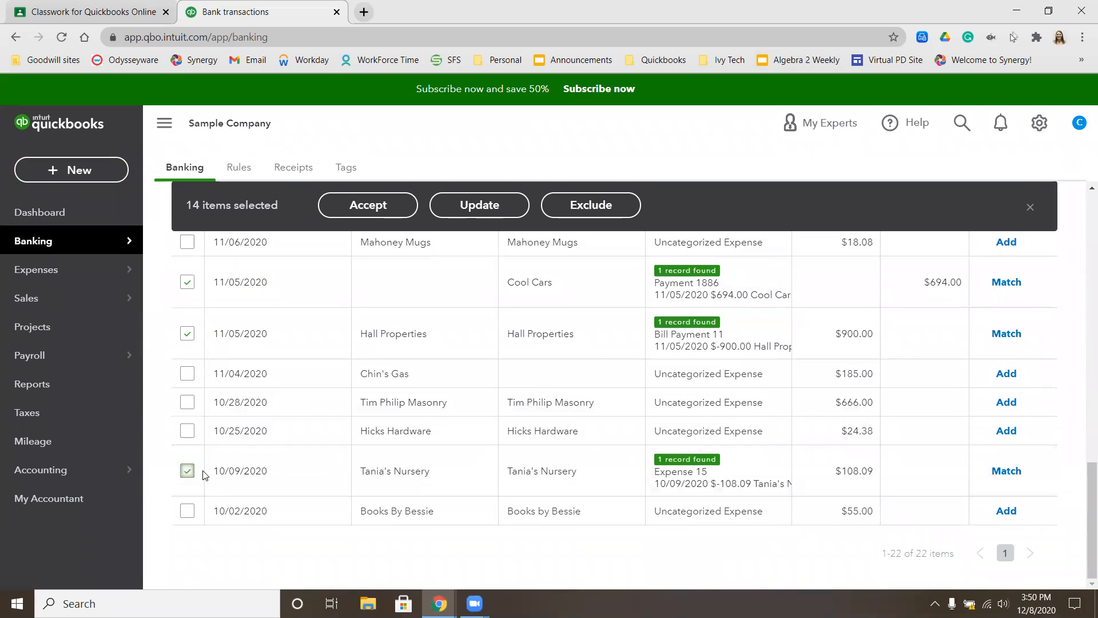
Step: Check the selected matched transactions in the list and accept them all in one batch
scroll(720, 515, up, 3)
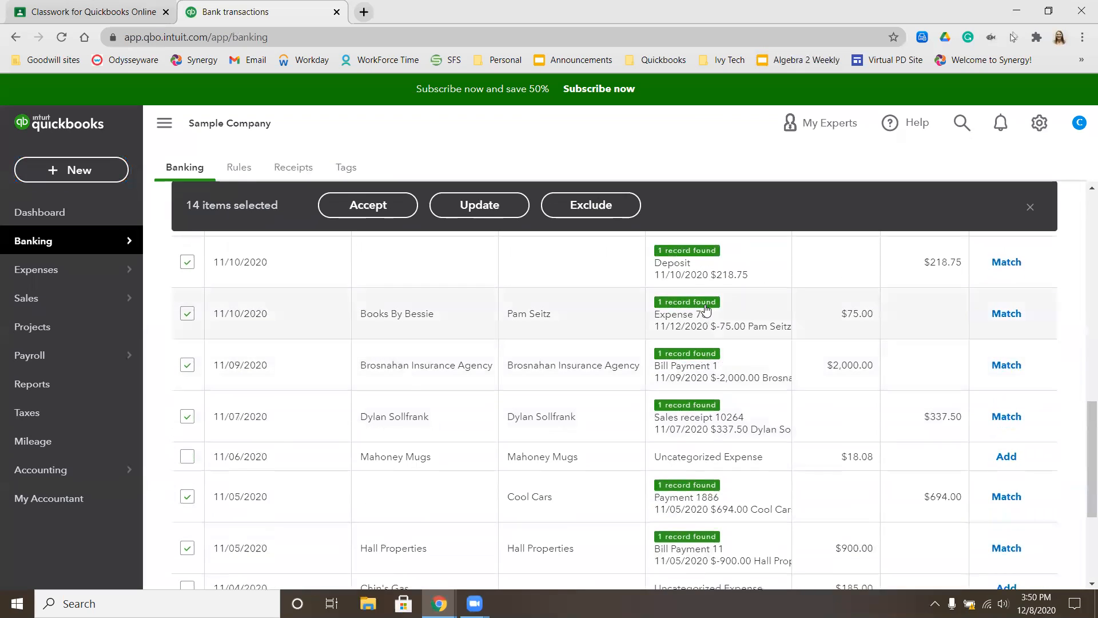
scroll(708, 349, up, 3)
scroll(708, 296, up, 4)
scroll(712, 293, up, 4)
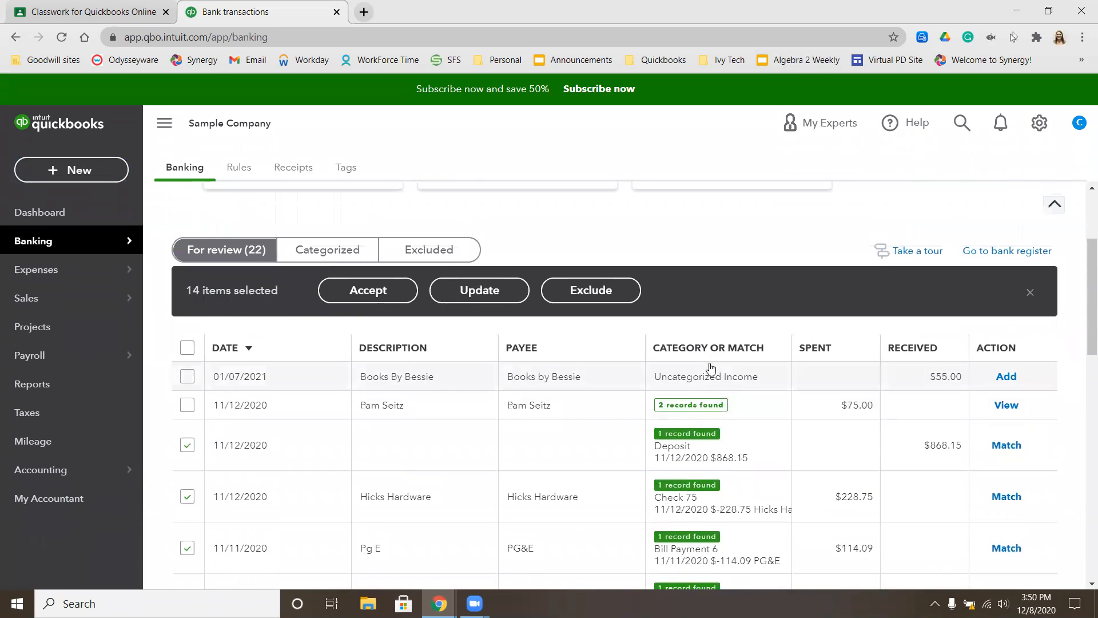
scroll(713, 367, down, 3)
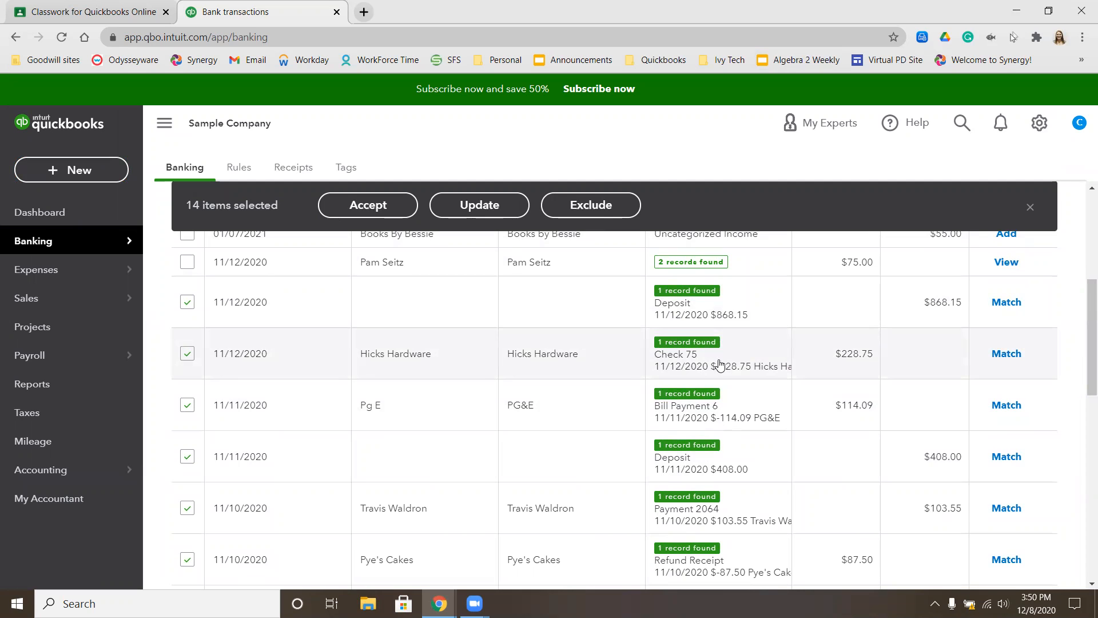
scroll(759, 397, down, 6)
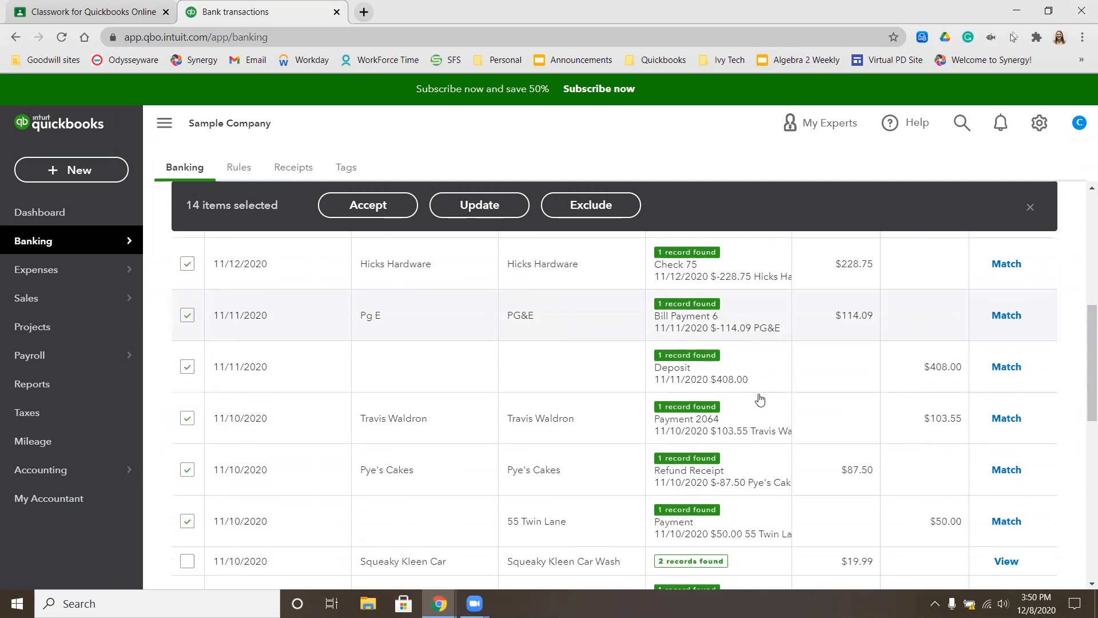
scroll(759, 398, down, 6)
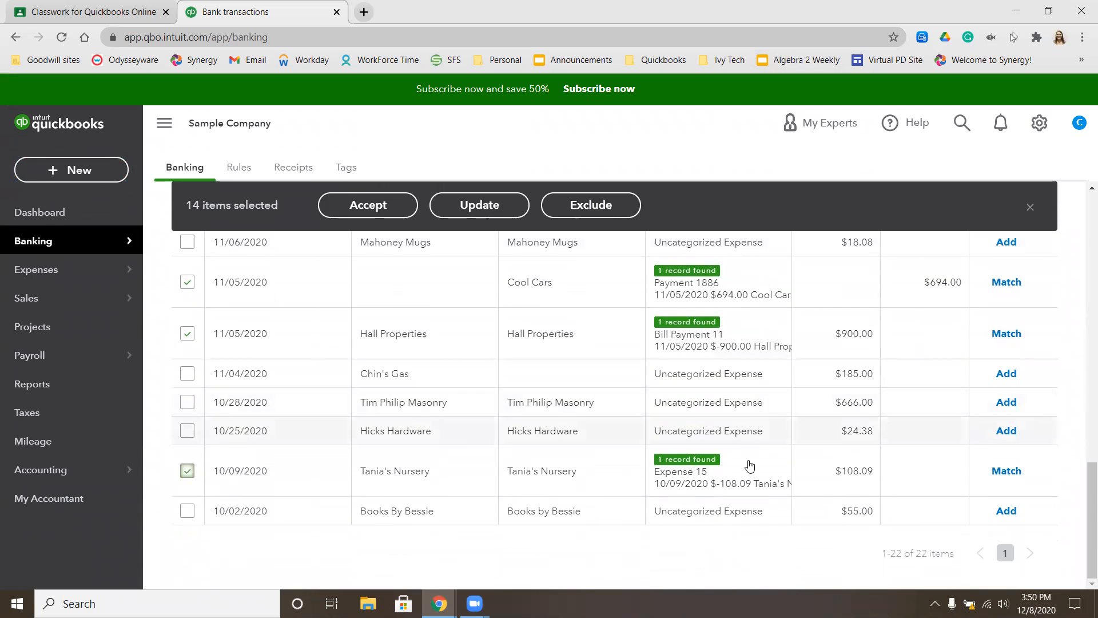
scroll(746, 471, up, 5)
scroll(745, 472, up, 15)
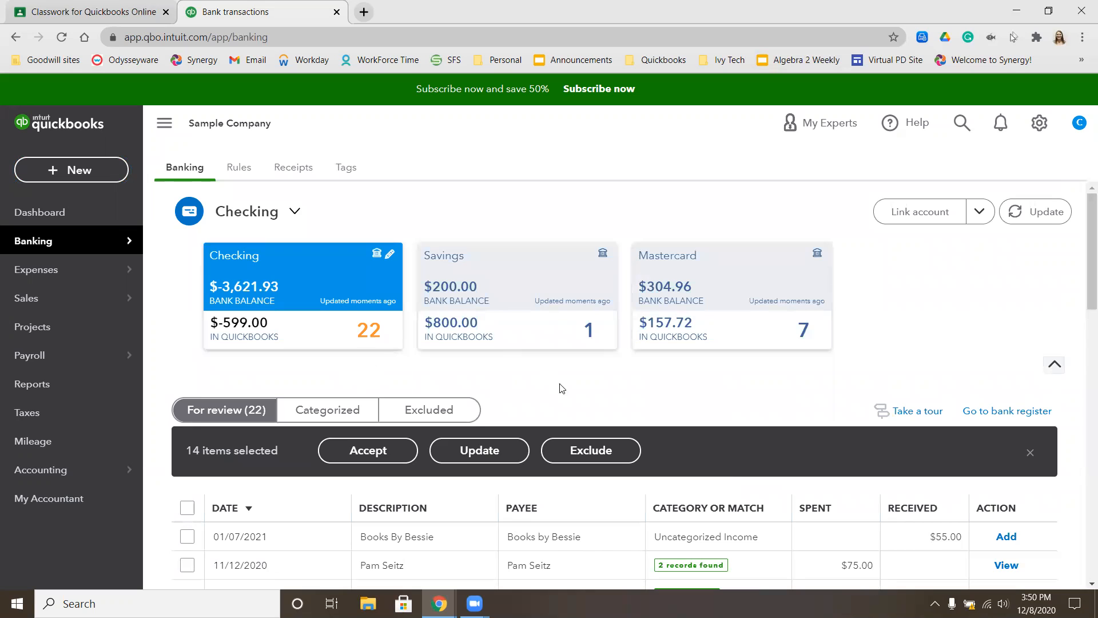
scroll(677, 395, down, 3)
click(359, 310)
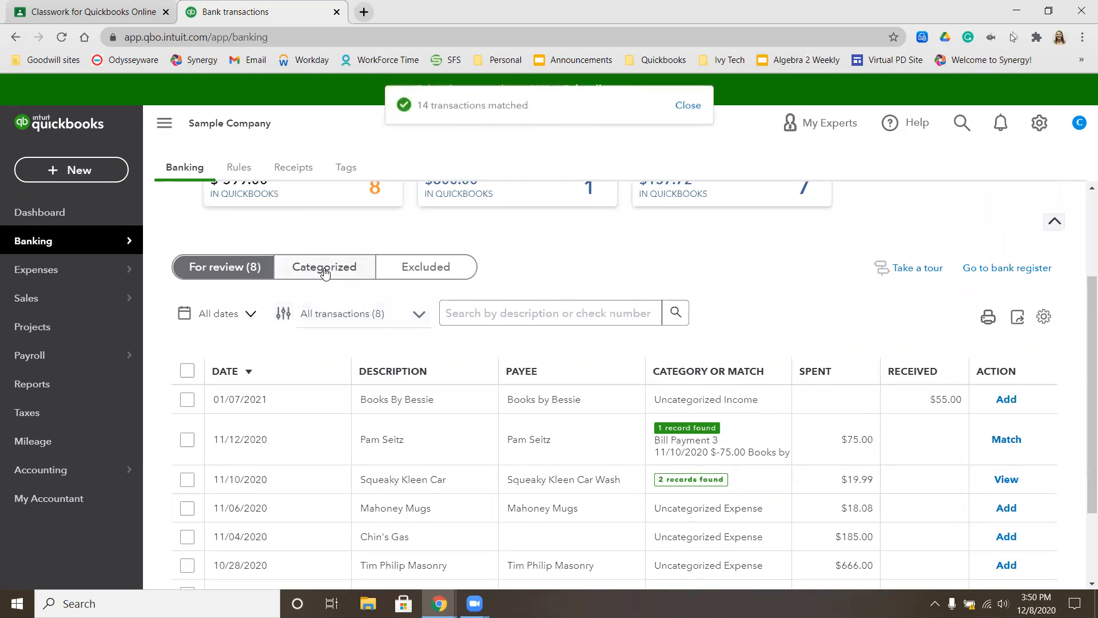
Step: Look over the categorized checking transactions, including the A Rental entries added by rule, and return to the transactions for review
click(324, 269)
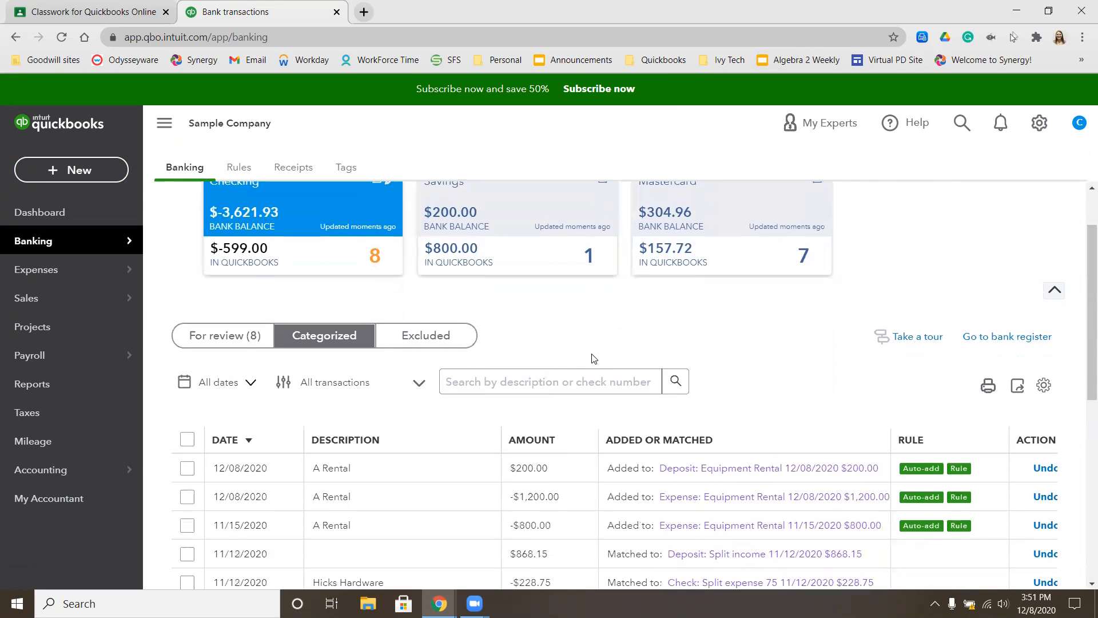
scroll(591, 358, down, 1)
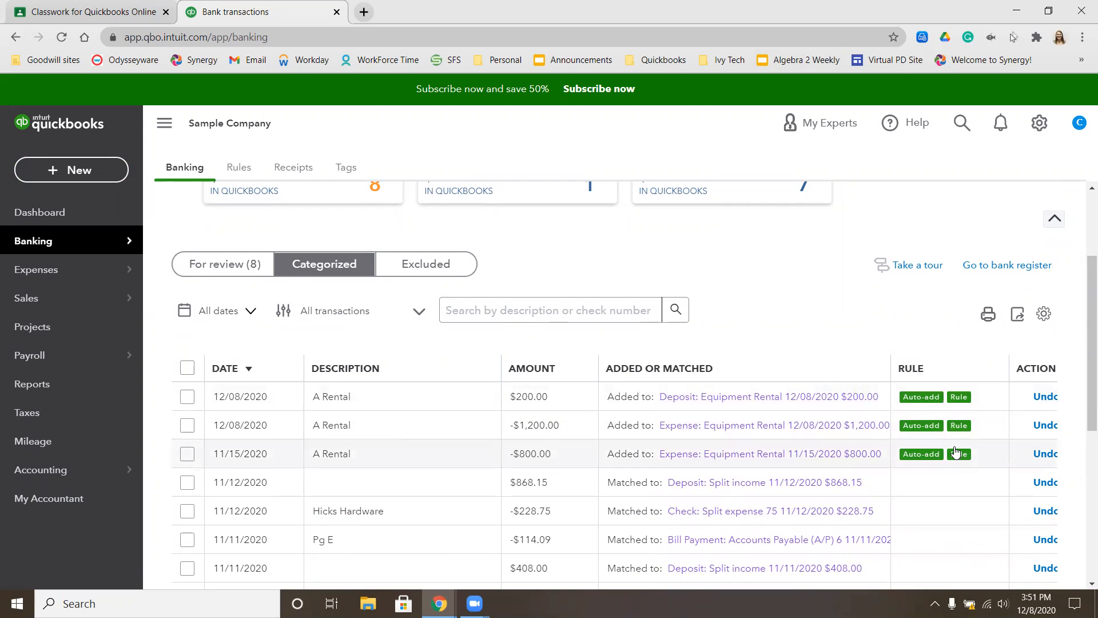
click(227, 265)
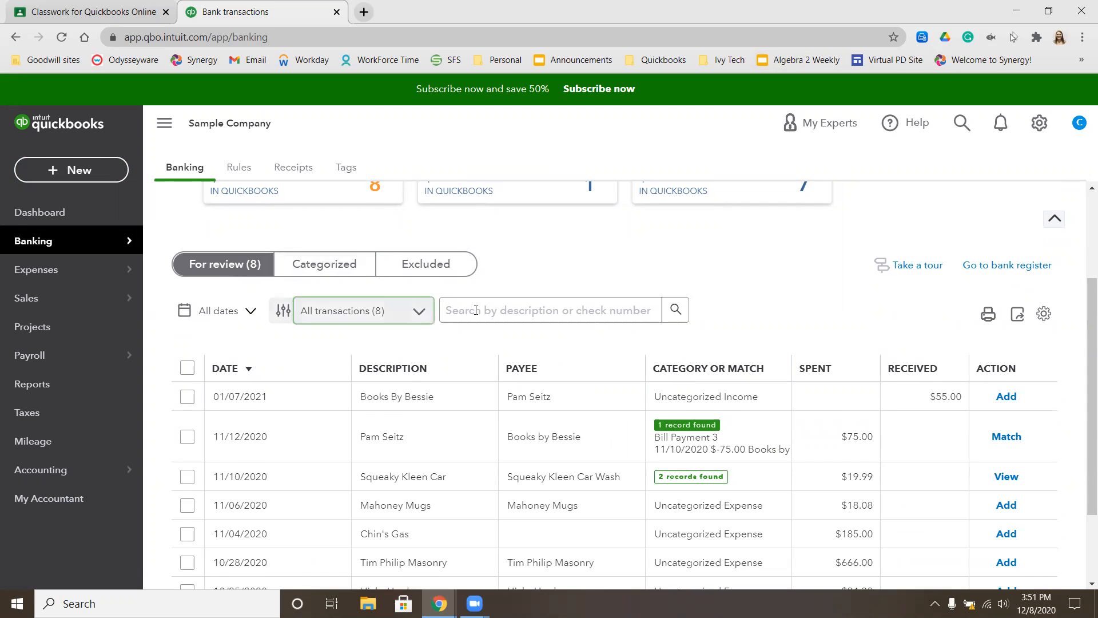
Step: Match the 11/12/2020 $75.00 transaction to Bill Payment 3 and the Squeaky Kleen Car transaction to its 11/10/2020 Check Debit record
scroll(692, 320, down, 2)
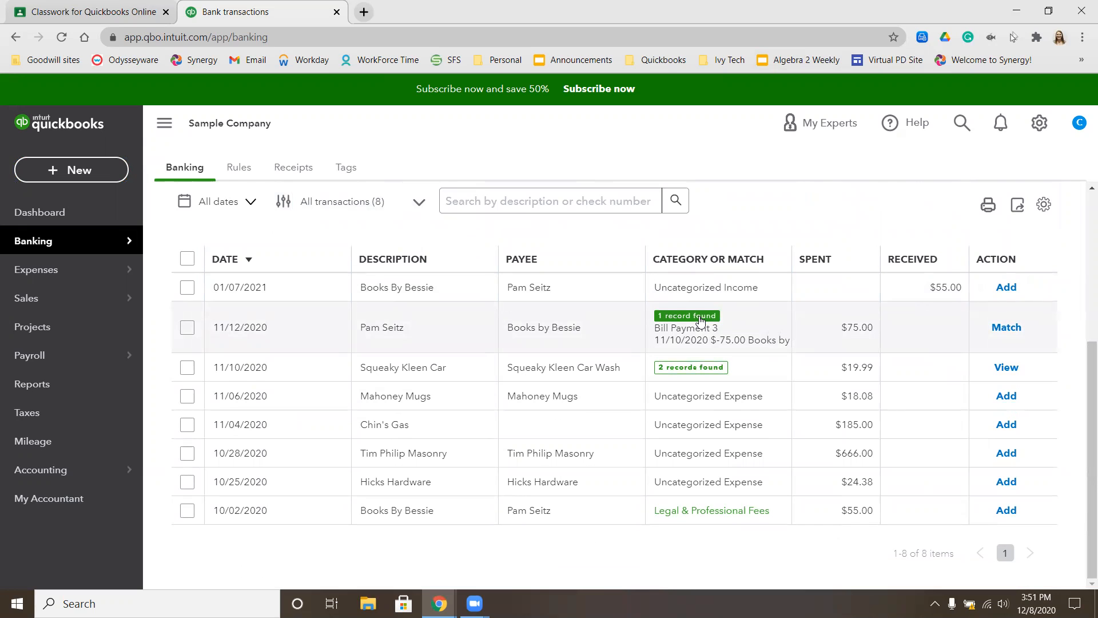
click(1006, 327)
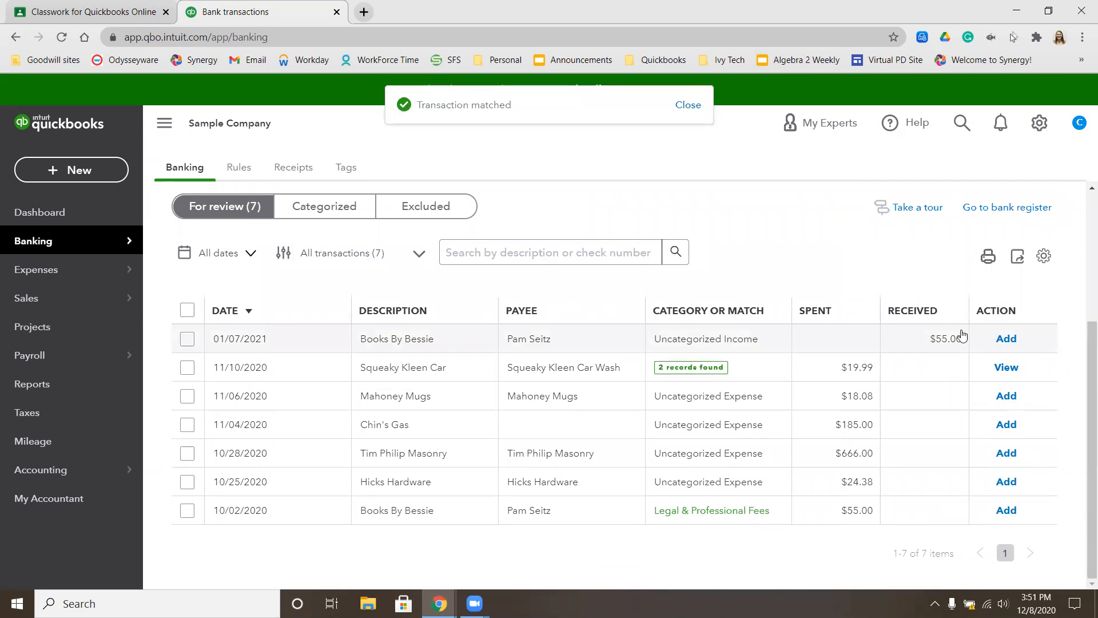
click(696, 371)
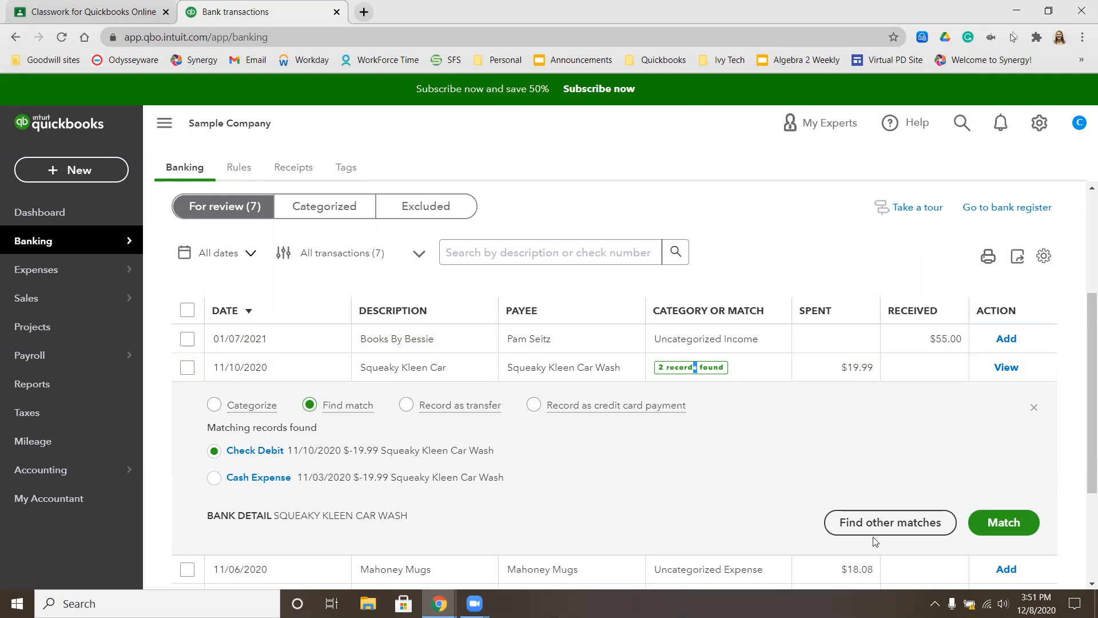
click(1002, 524)
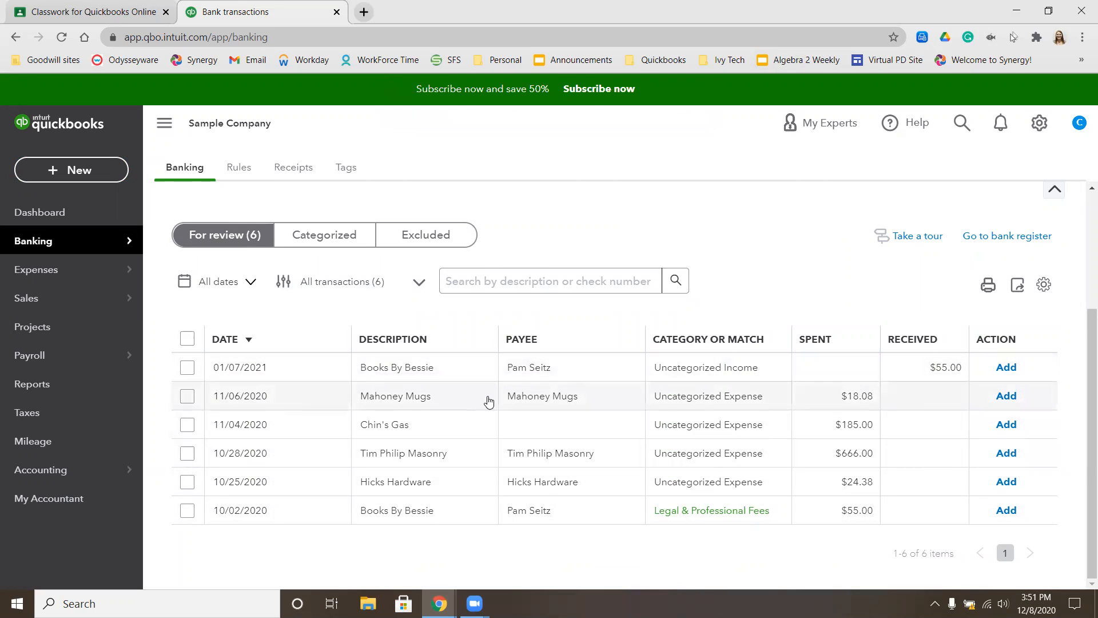
Step: Categorize the 11/06/2020 Mahoney Mugs transaction as Office Expenses and add it
click(702, 399)
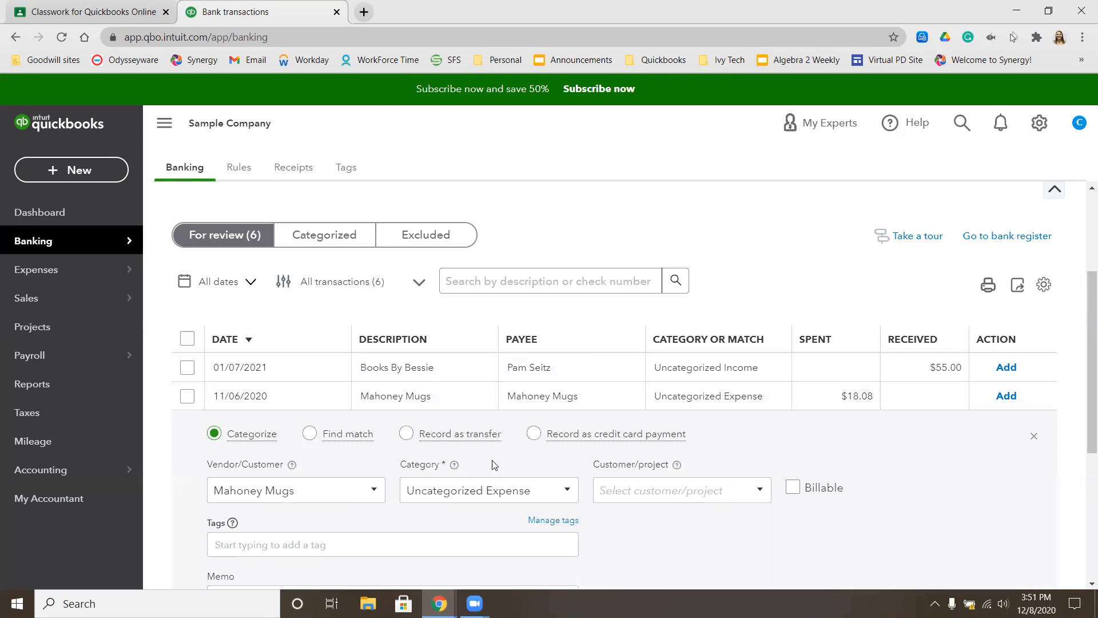
click(567, 491)
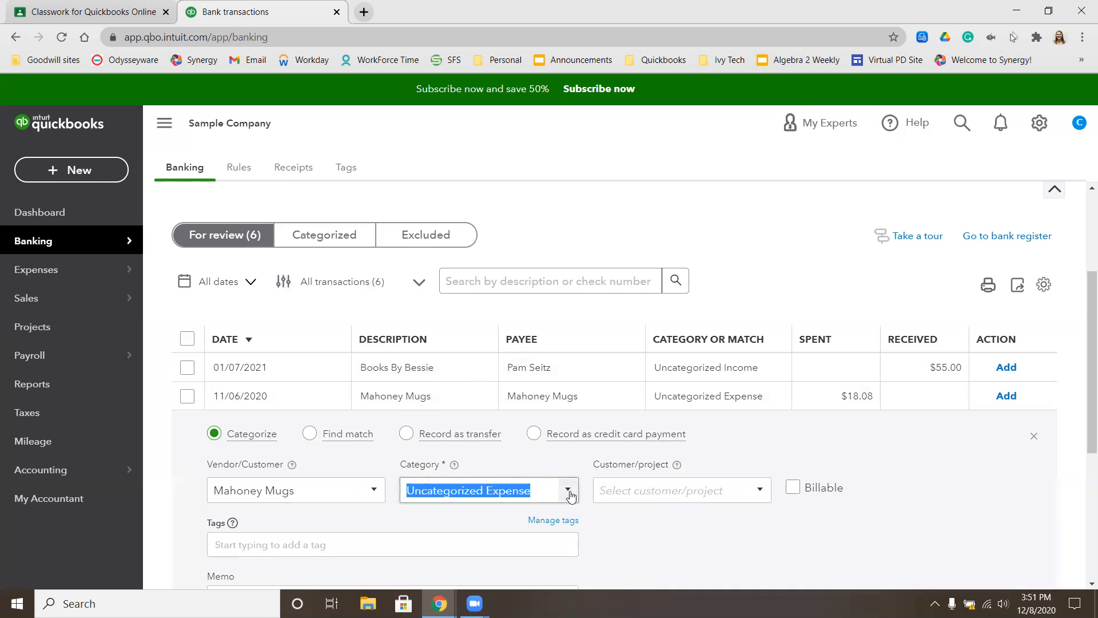
triple_click(518, 491)
text(o)
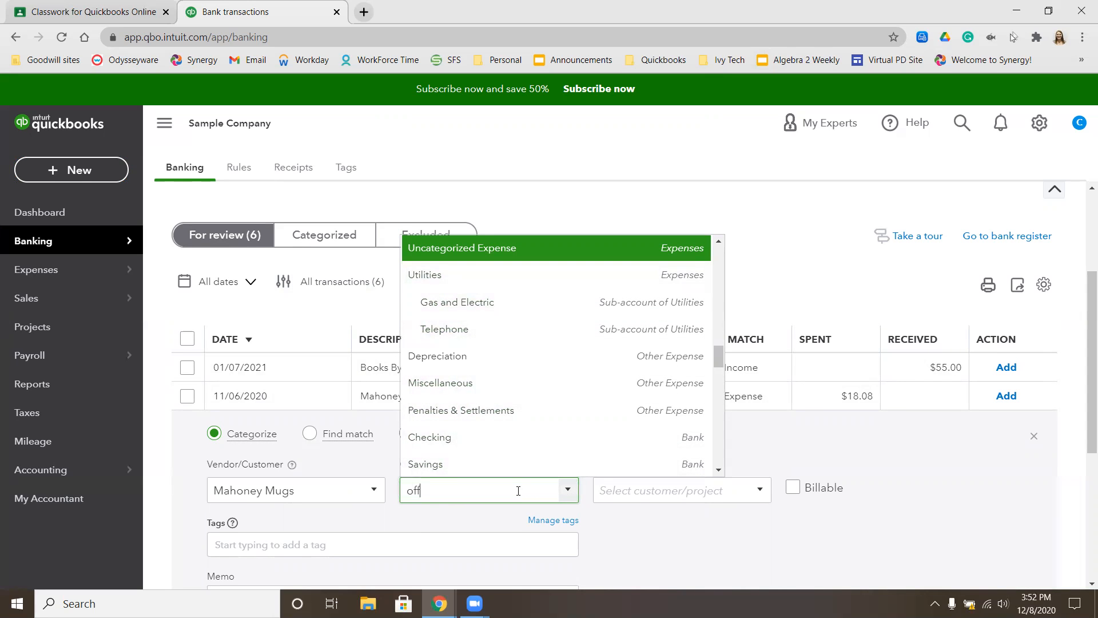
text(ff)
click(486, 544)
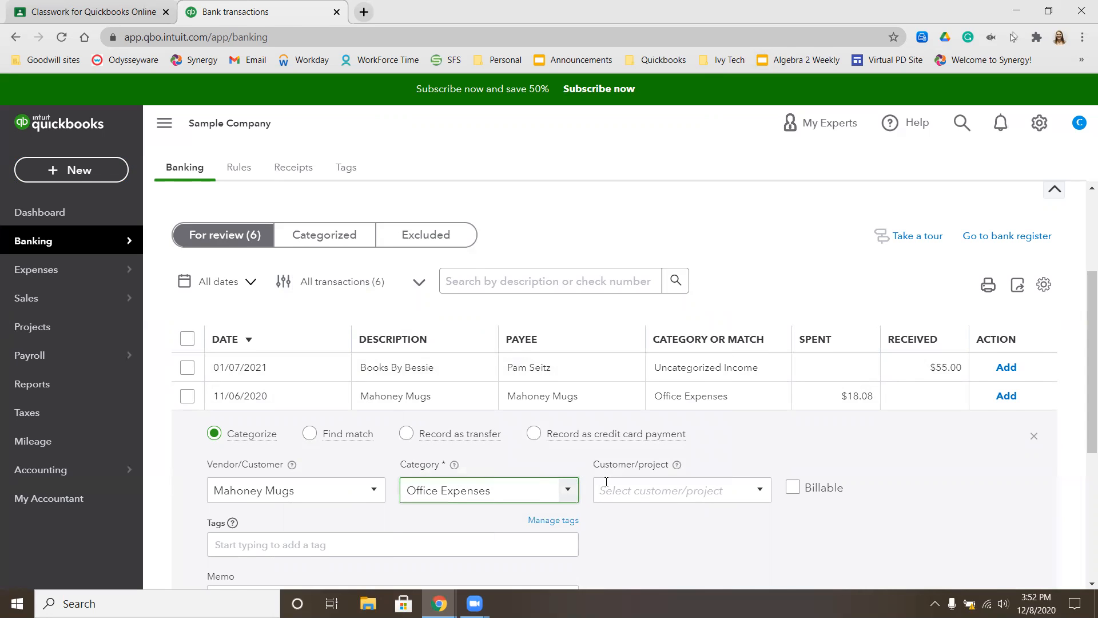
scroll(607, 482, down, 3)
click(1002, 520)
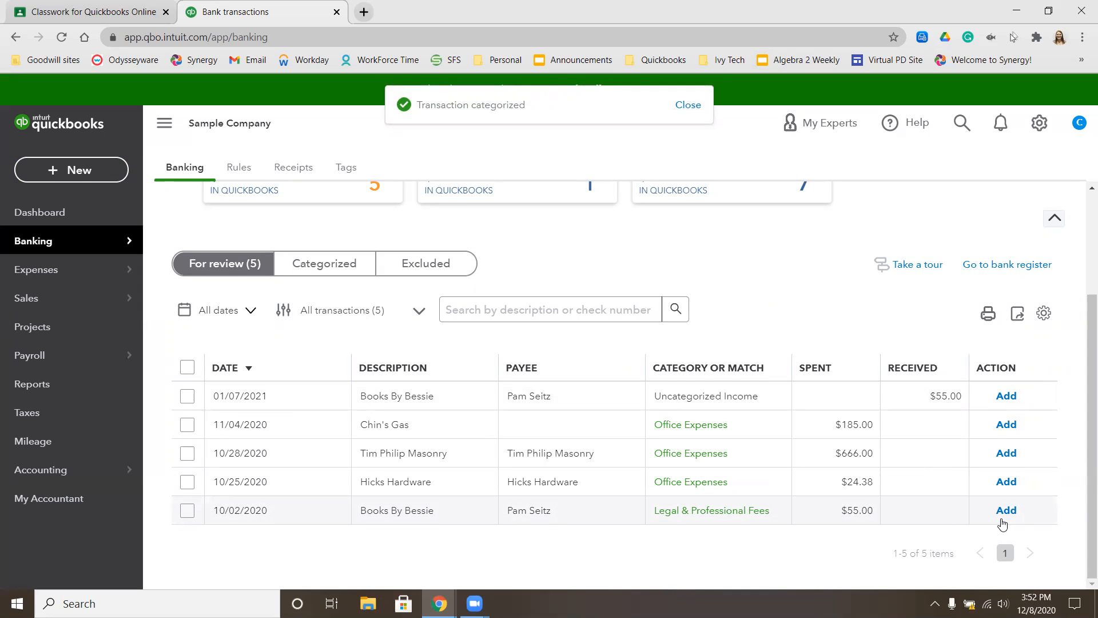
Step: Categorize the 10/28/2020 Tim Philip Masonry transaction as Job Expenses:Job Materials and add it
click(694, 458)
scroll(625, 465, down, 2)
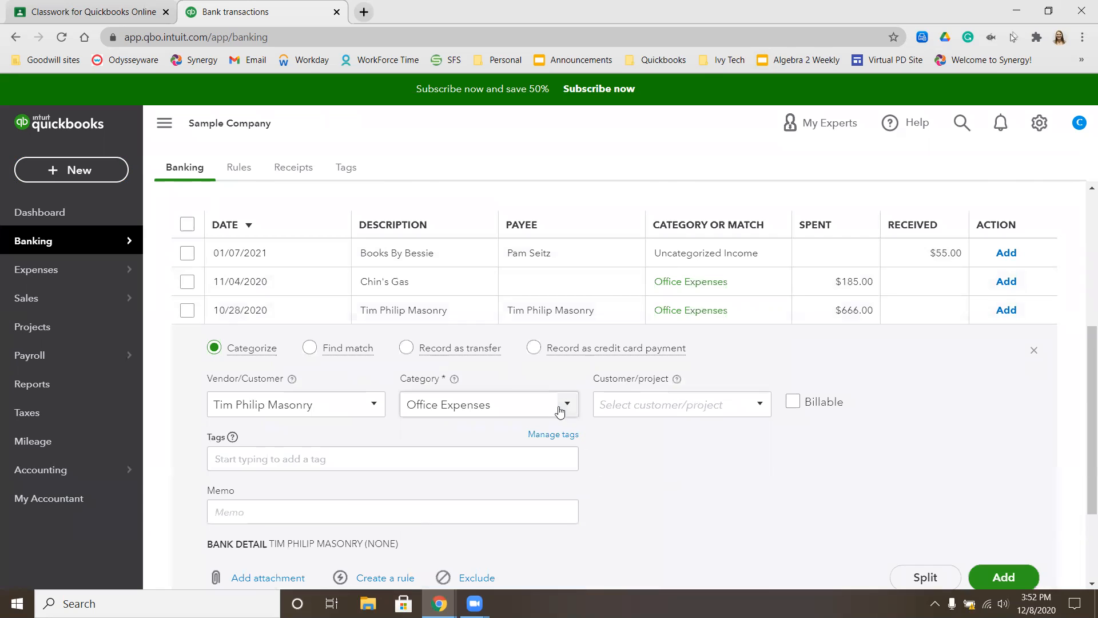
click(497, 407)
text(Job)
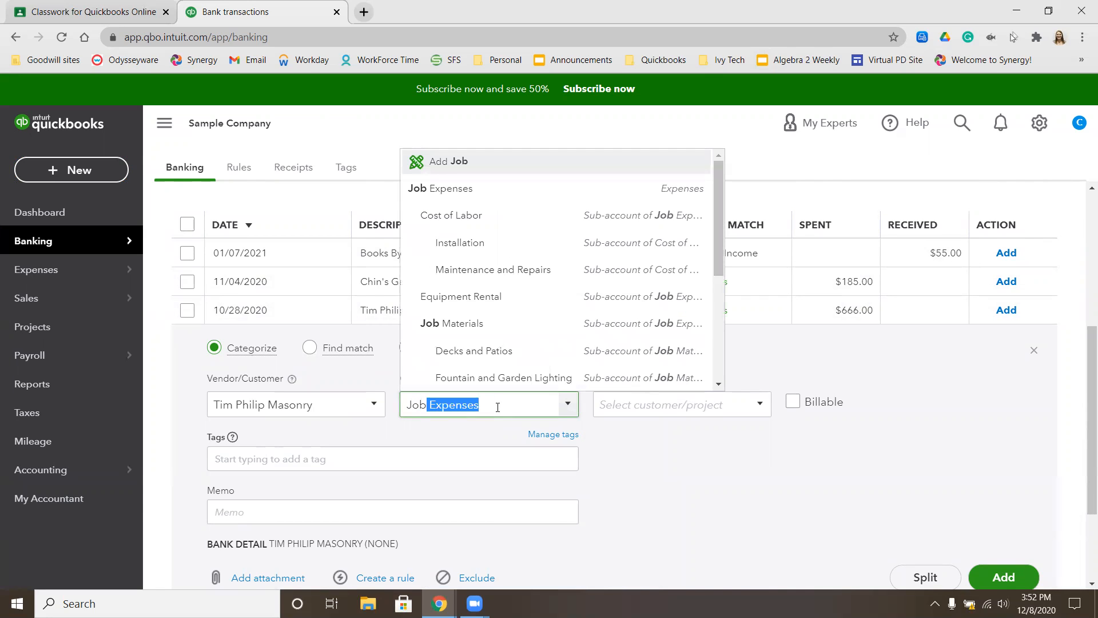
click(488, 324)
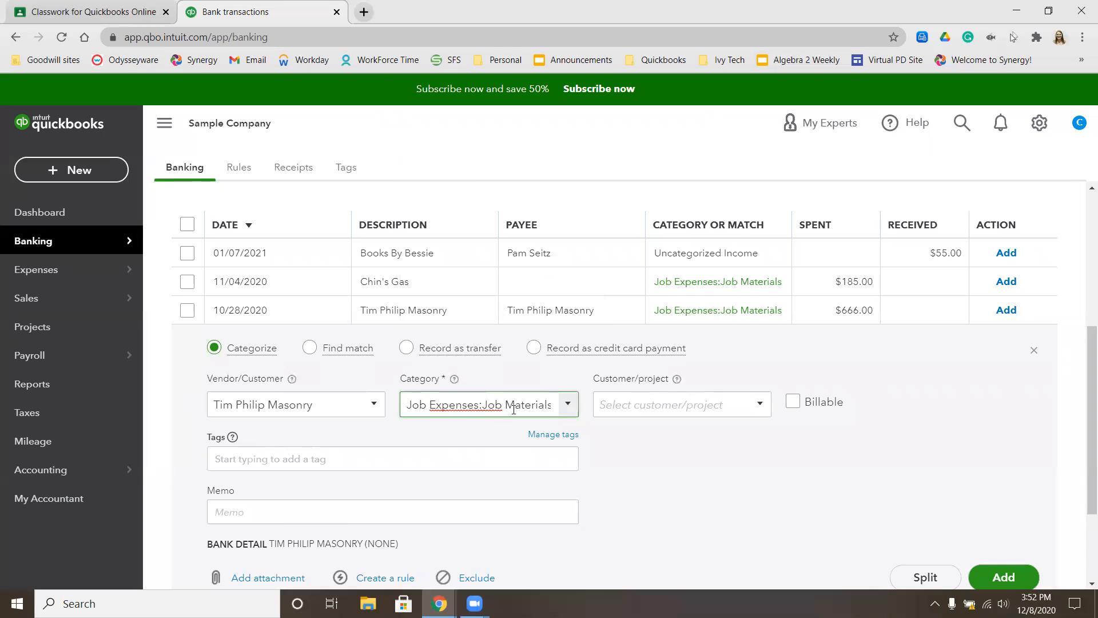
scroll(801, 486, down, 1)
click(1007, 506)
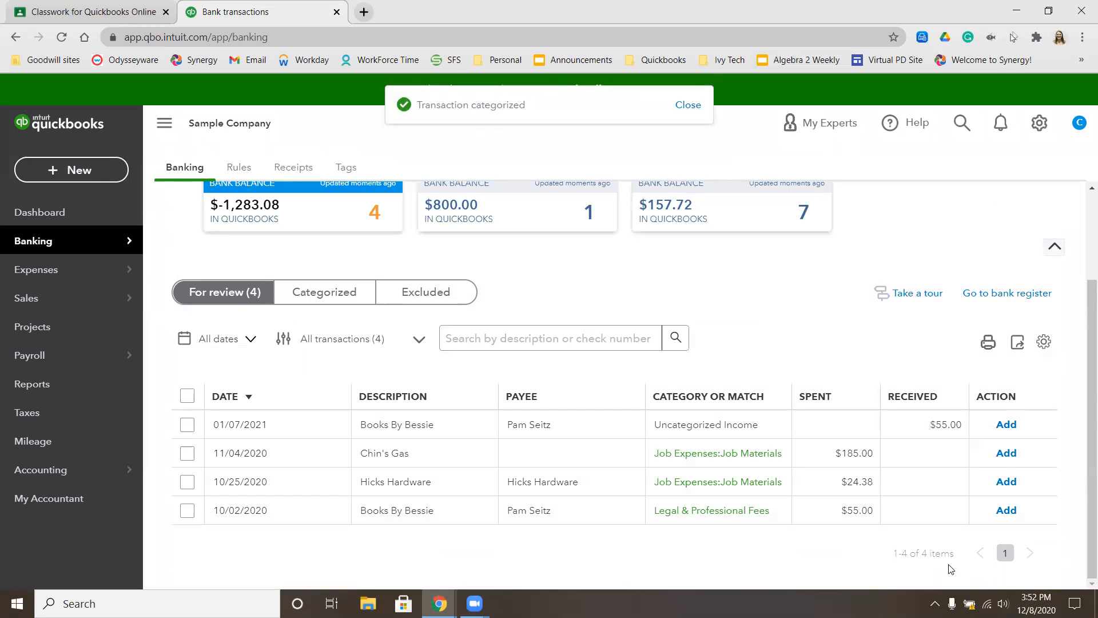
Step: Categorize the 10/25/2020 Hicks Hardware transaction as Supplies and add it
click(718, 483)
scroll(607, 508, down, 2)
click(479, 432)
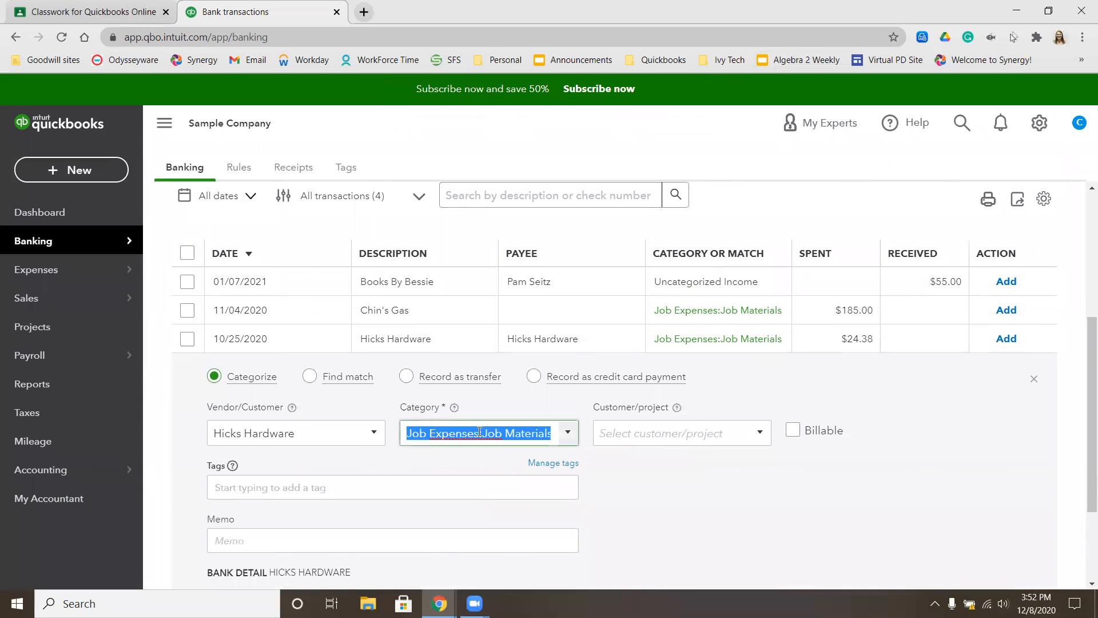
text(Supp)
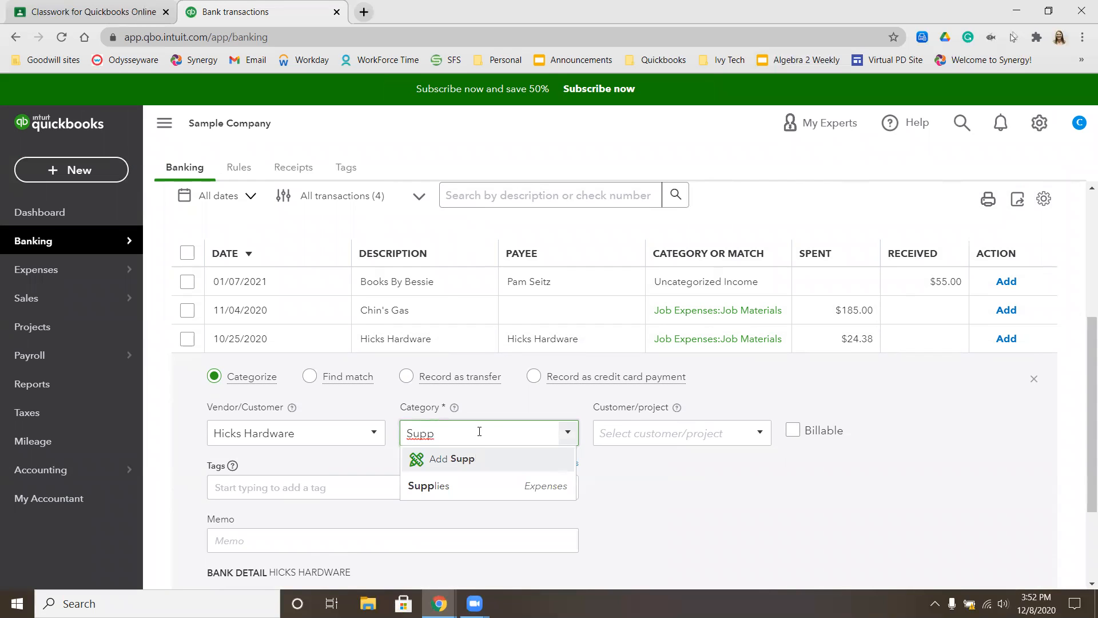
click(466, 485)
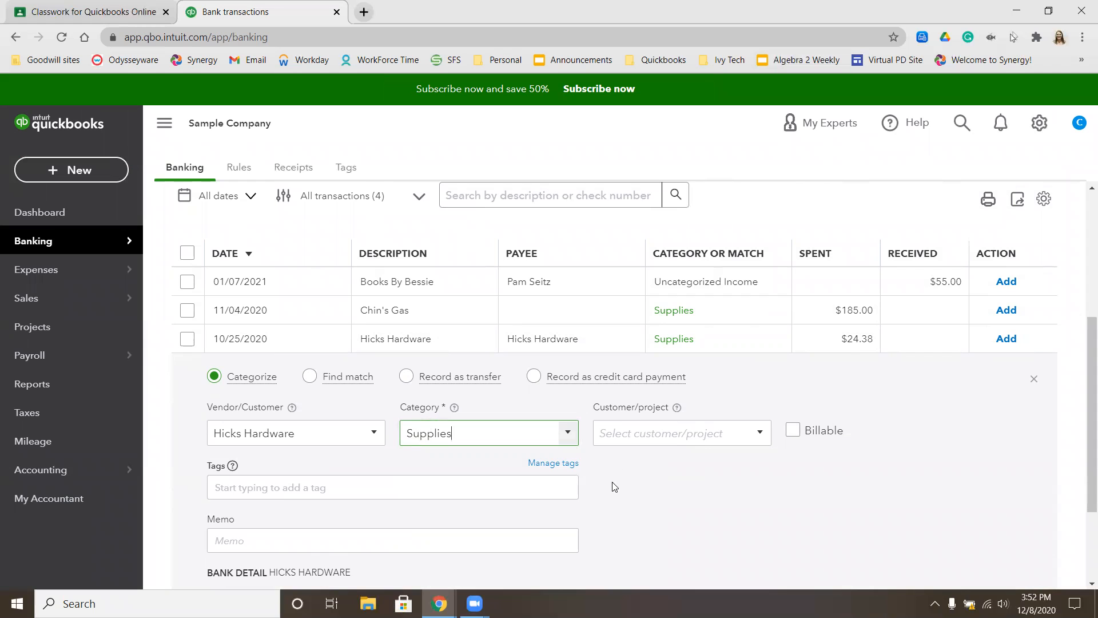
scroll(587, 438, down, 2)
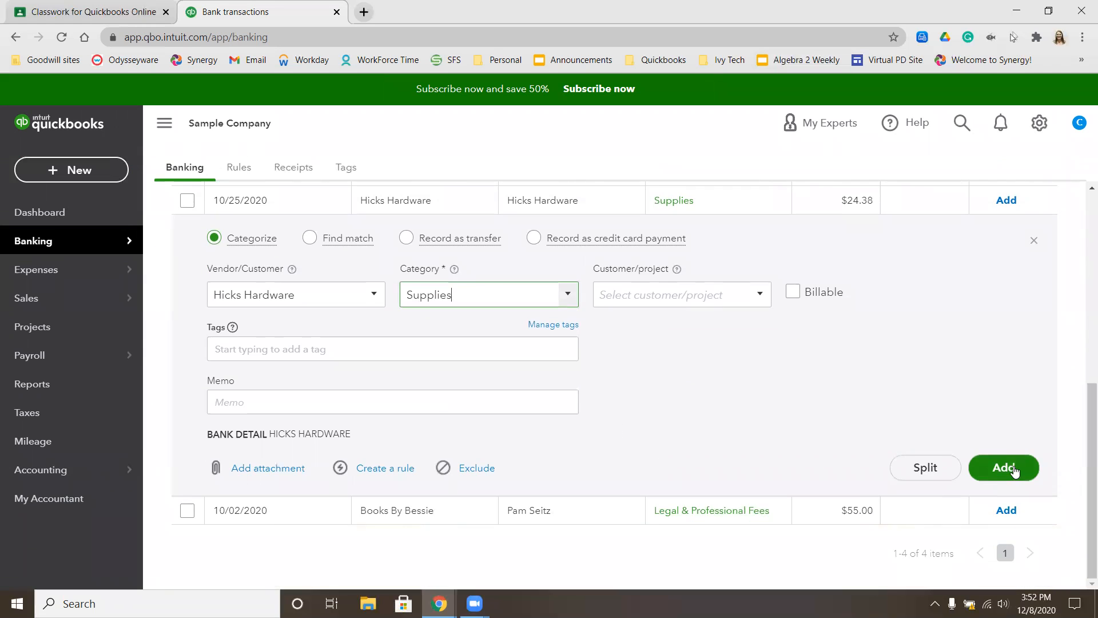
click(1005, 468)
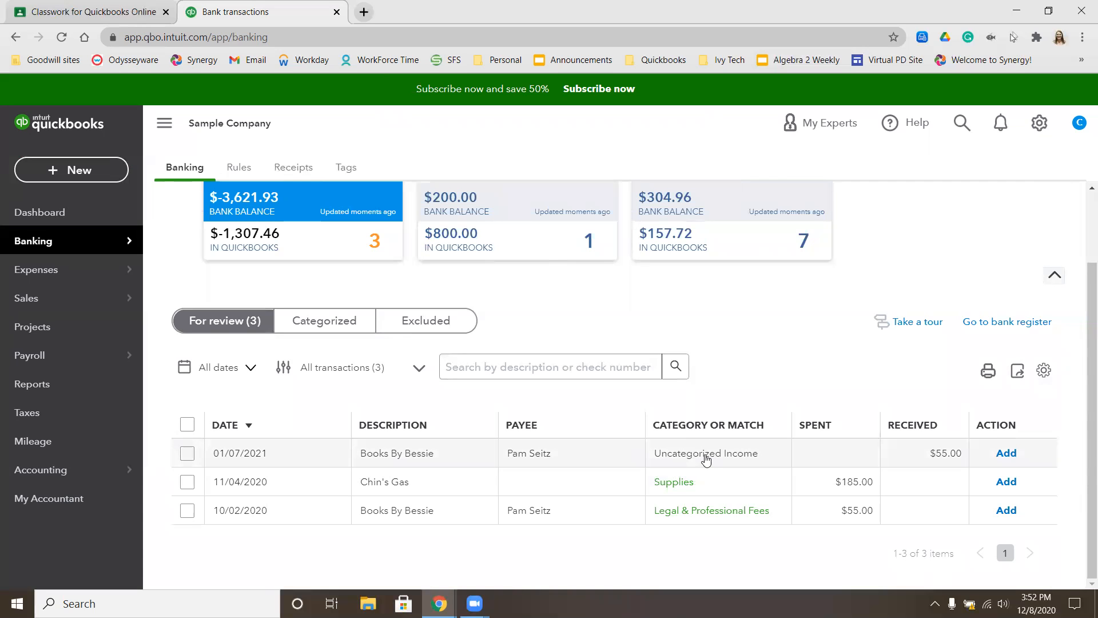
Step: Categorize the 01/07/2021 Books By Bessie $55.00 receipt as Legal & Professional Fees:Bookkeeper and add it
click(706, 458)
scroll(572, 480, down, 1)
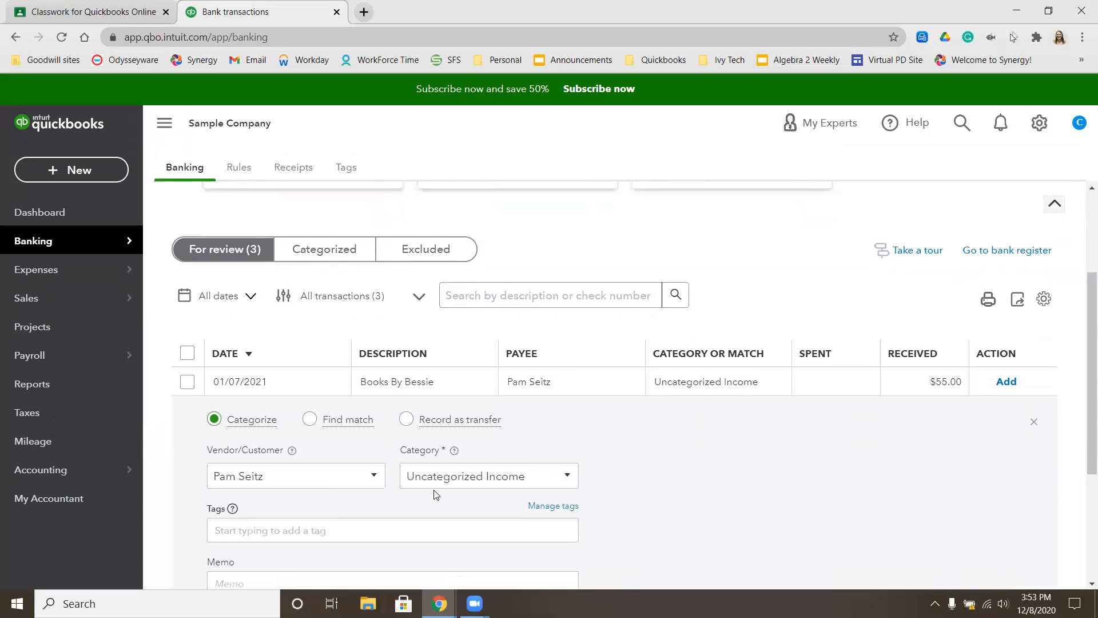
click(463, 477)
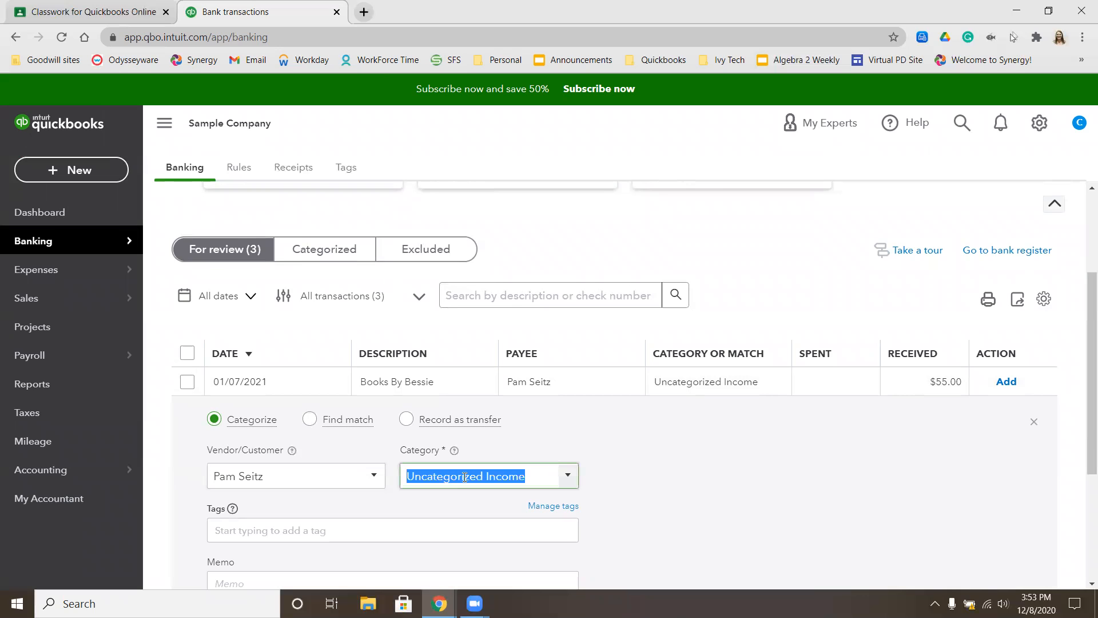
text(Boo)
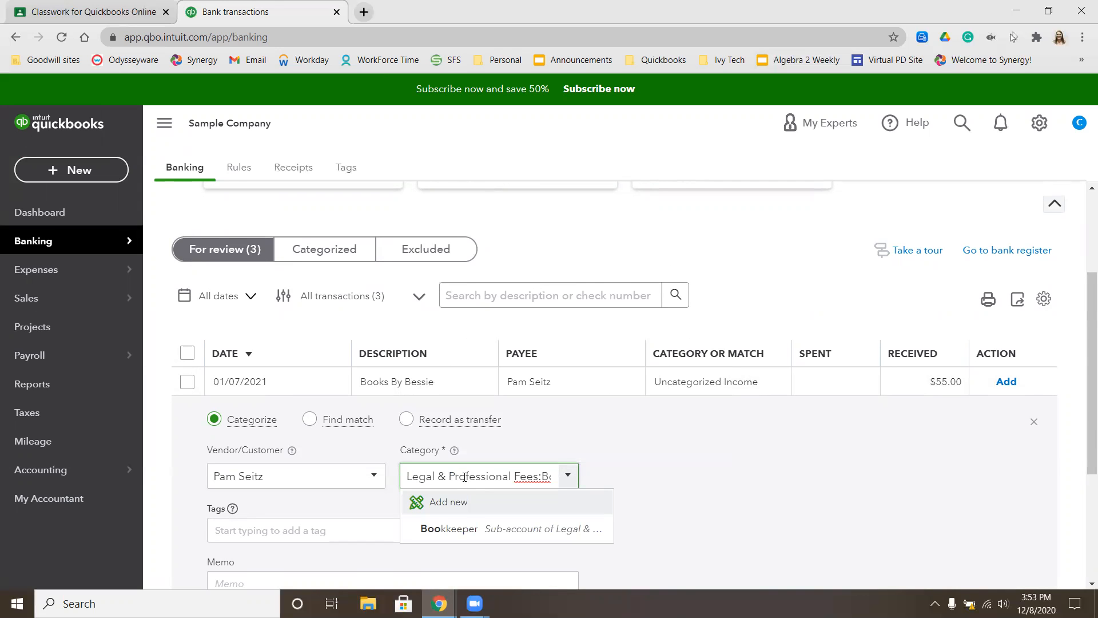
click(452, 527)
scroll(653, 488, down, 3)
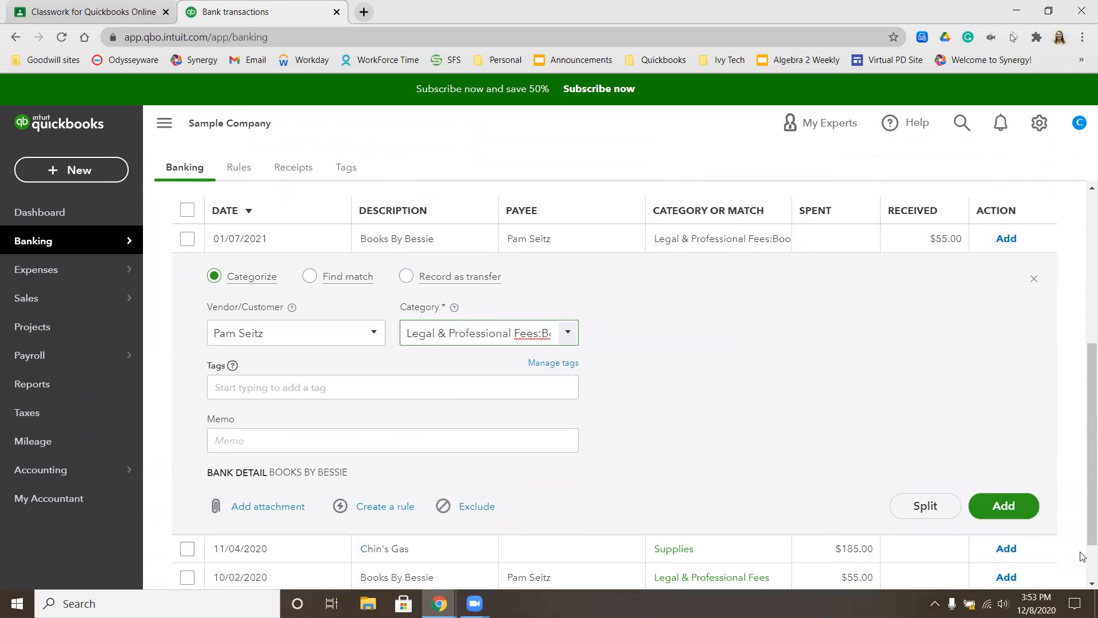
click(1007, 505)
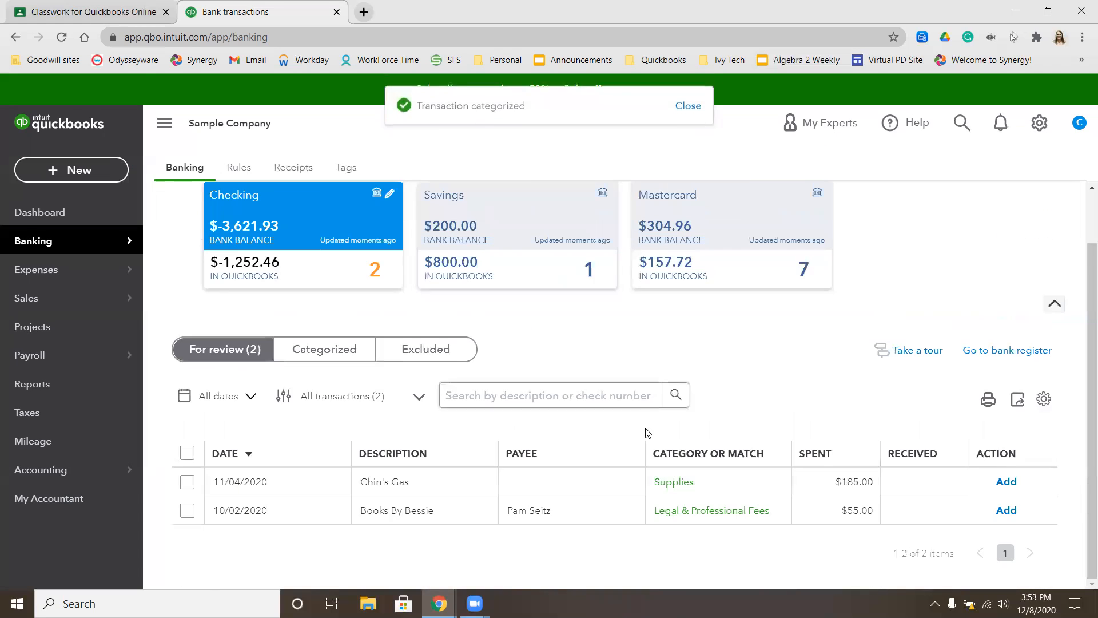
Step: Categorize the 10/02/2020 Books By Bessie $55.00 payment as Legal & Professional Fees:Bookkeeper and add it
click(712, 512)
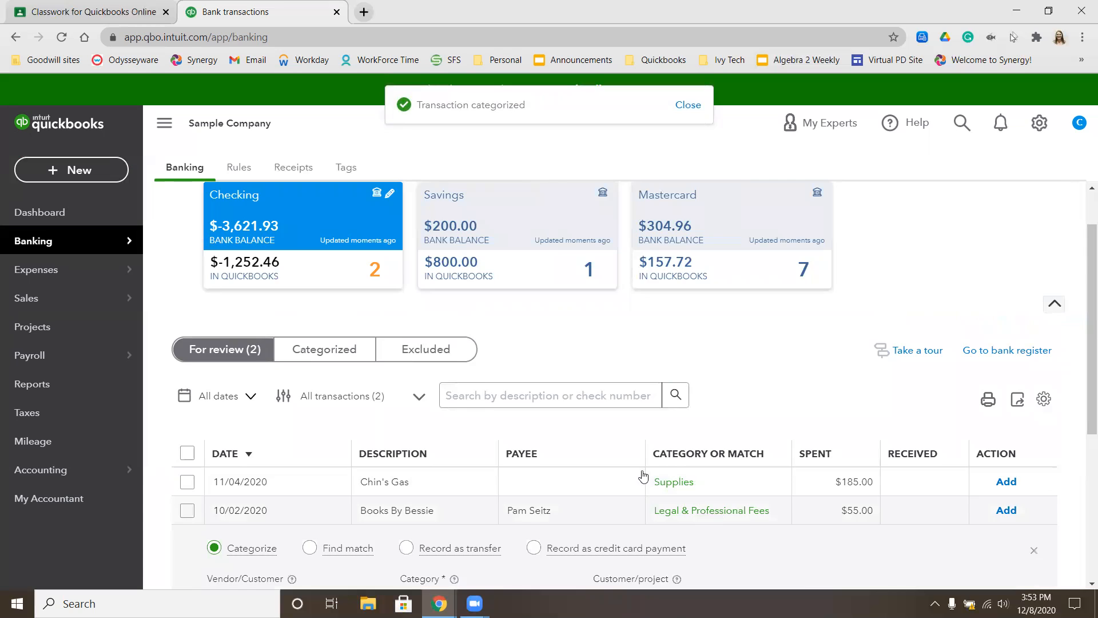
scroll(643, 476, down, 3)
click(479, 390)
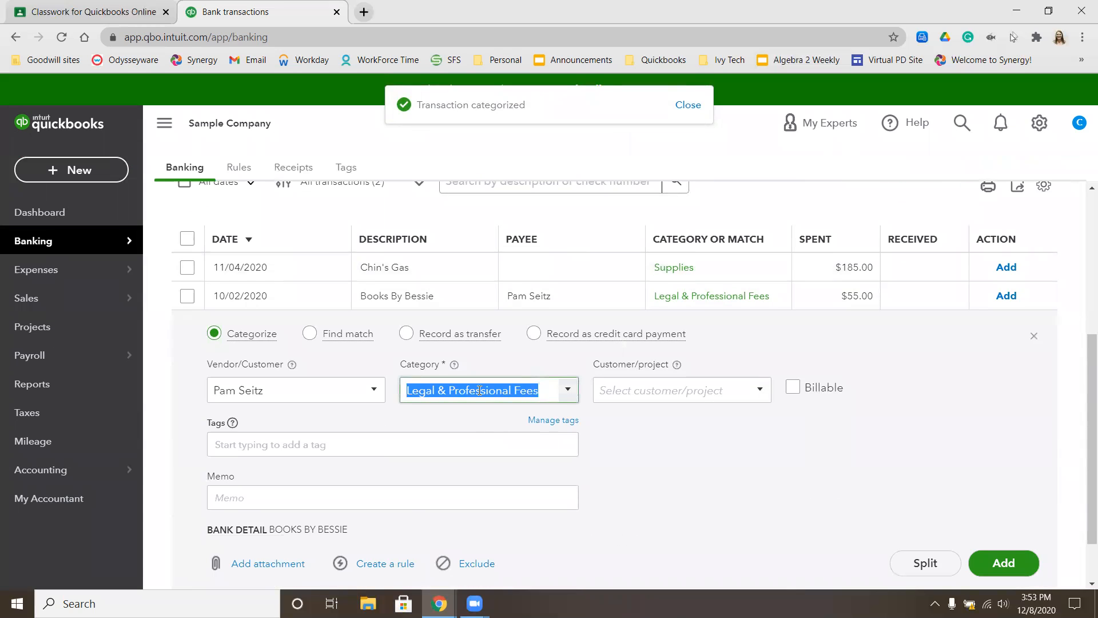
text(Book)
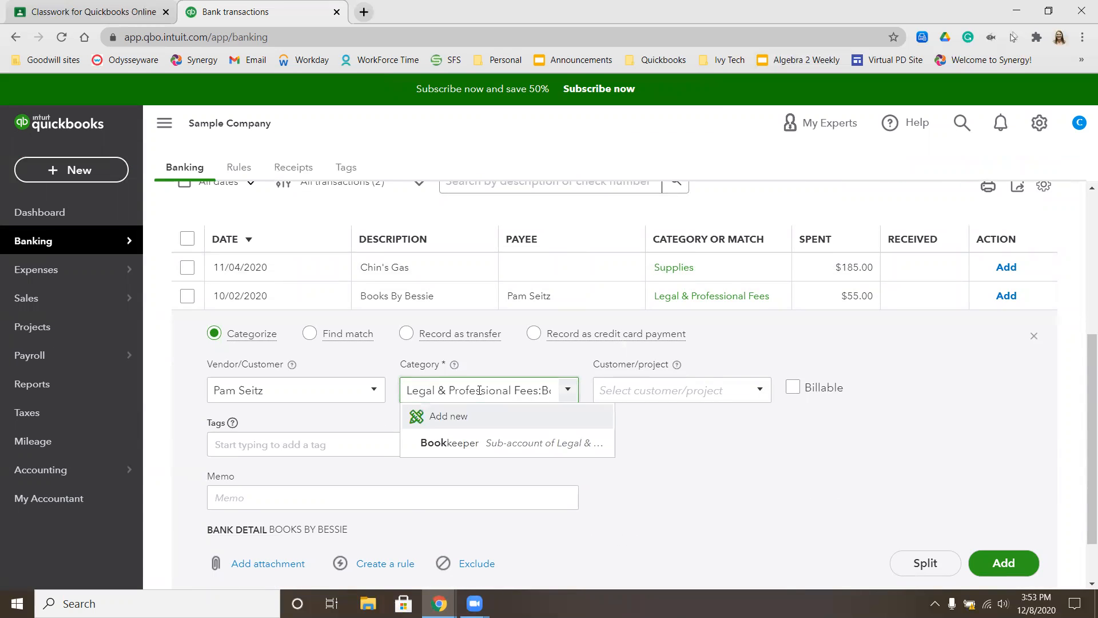
click(502, 444)
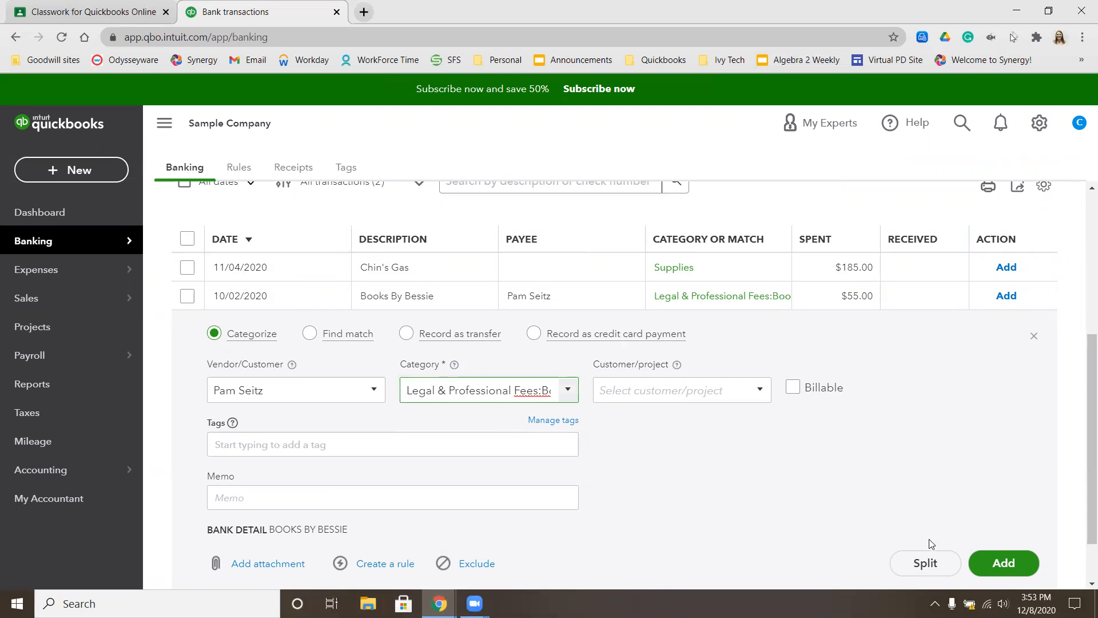
click(1005, 563)
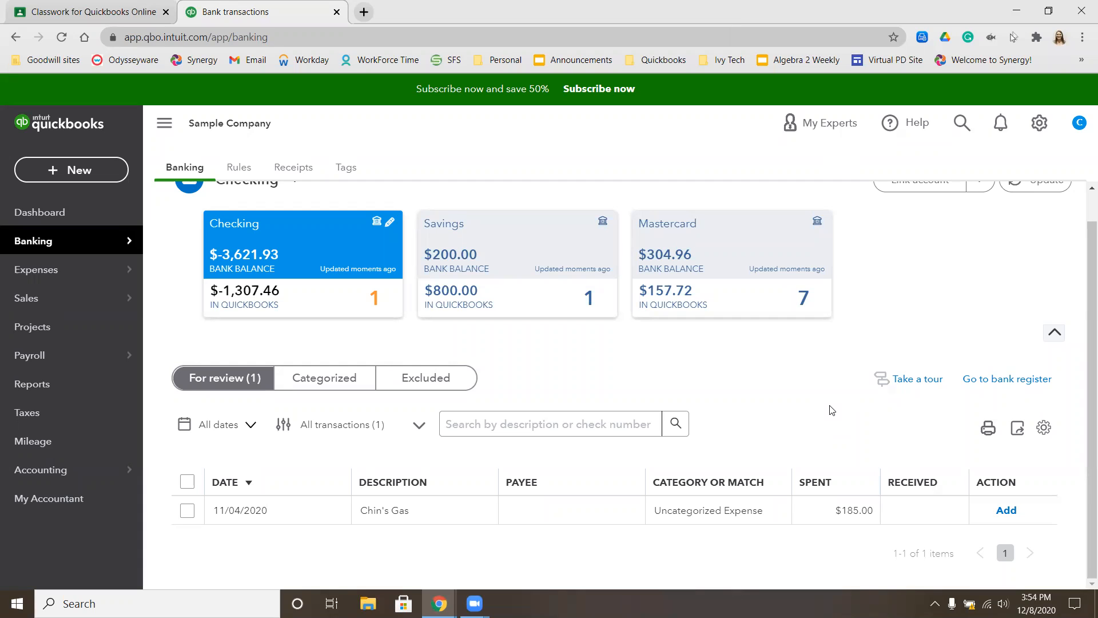
Step: Match the 11/04/2020 Chin's Gas $185.00 transaction to the suggested Check 70 and save the match
click(732, 514)
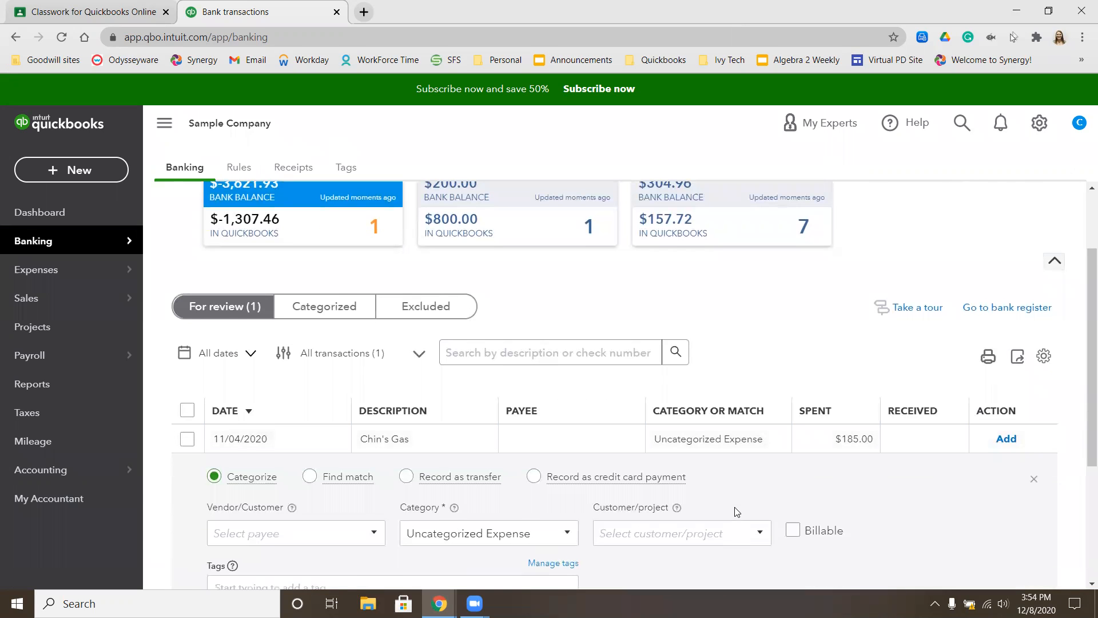
click(311, 405)
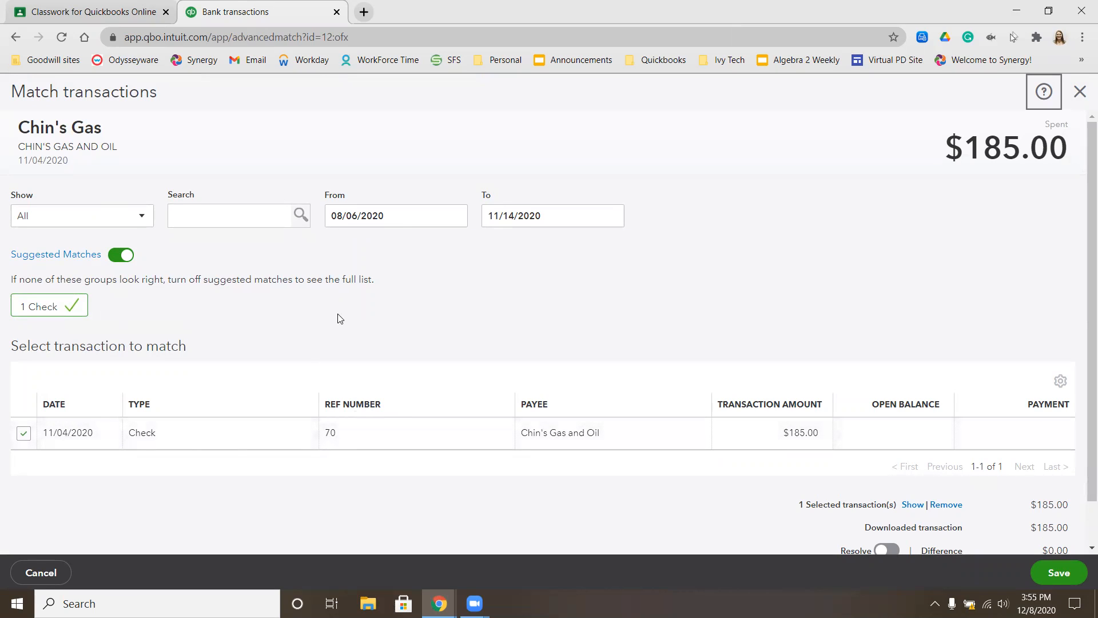
scroll(339, 315, down, 1)
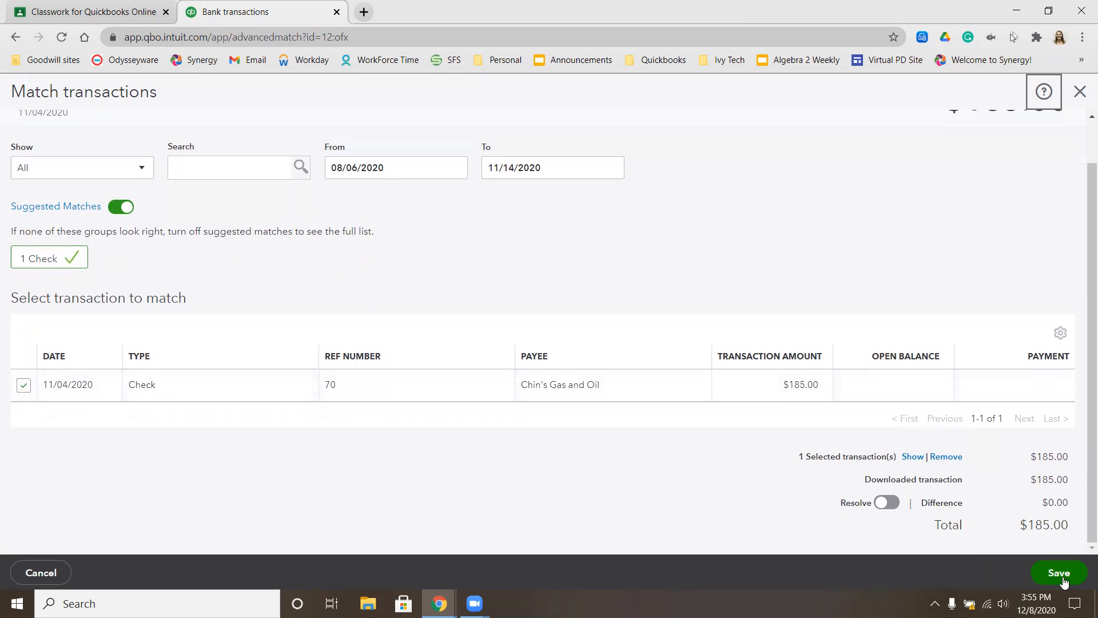
click(1069, 577)
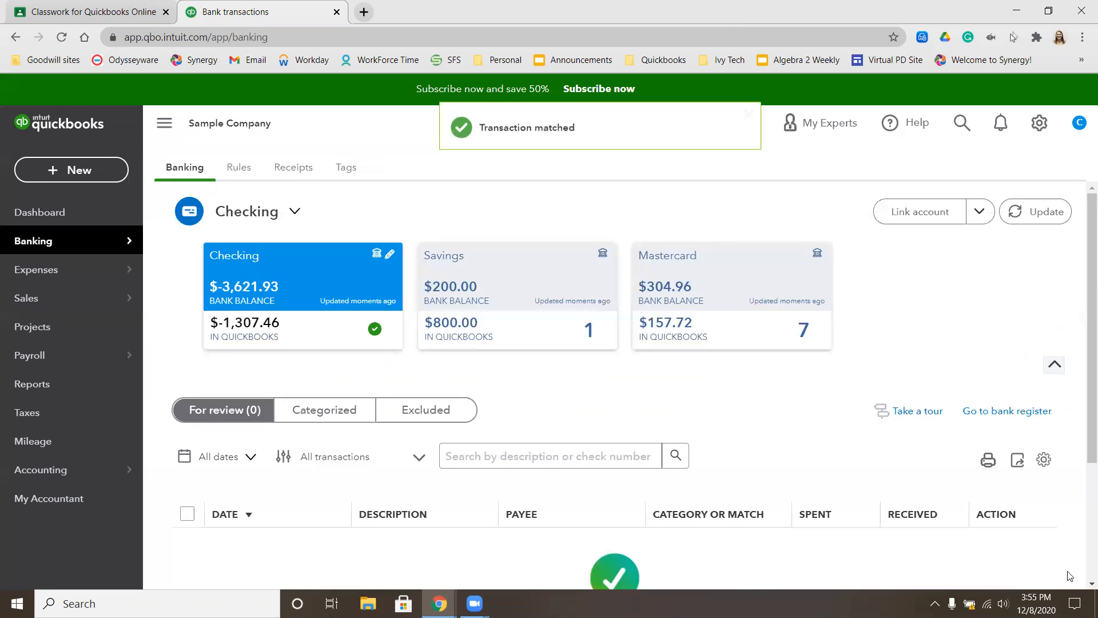
scroll(800, 435, down, 3)
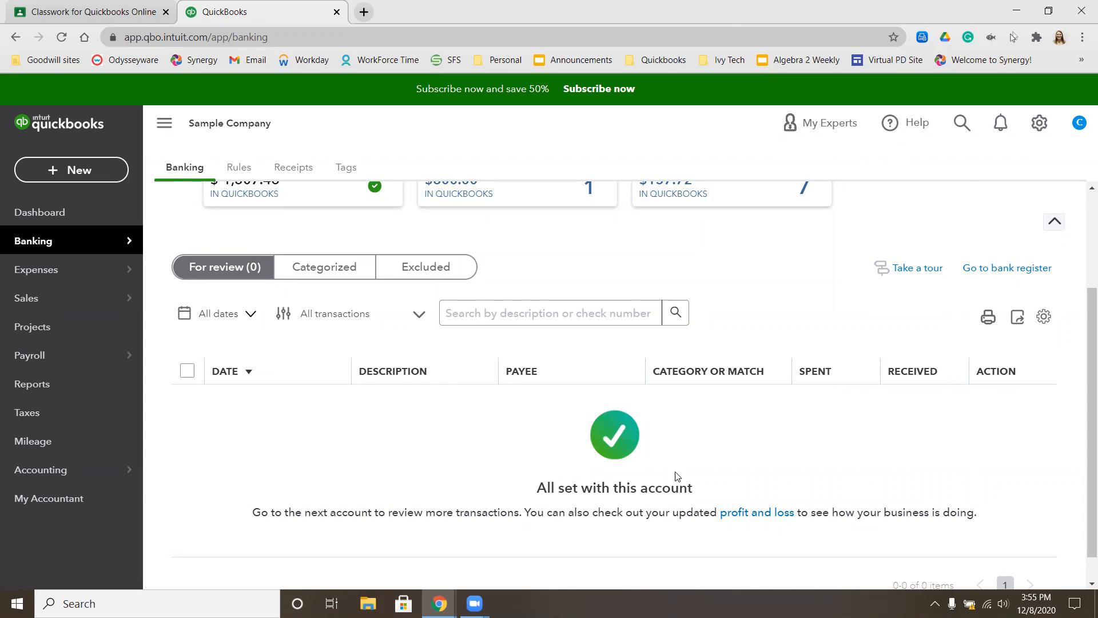
scroll(671, 409, up, 3)
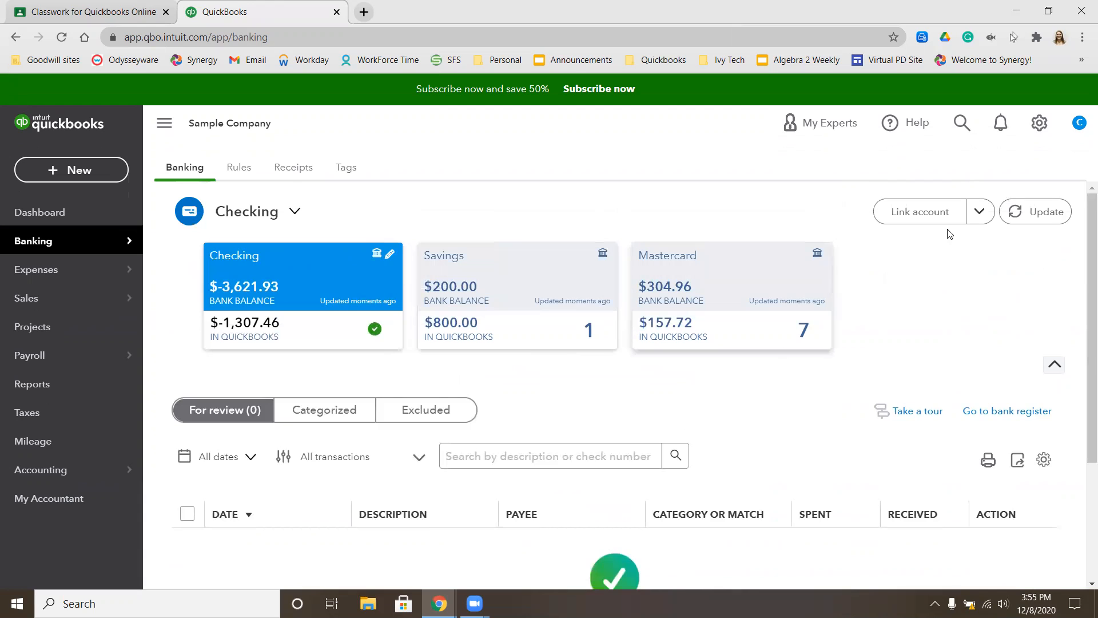
Step: Start a reconciliation from the Reconcile tool and choose Checking as the account
click(1041, 125)
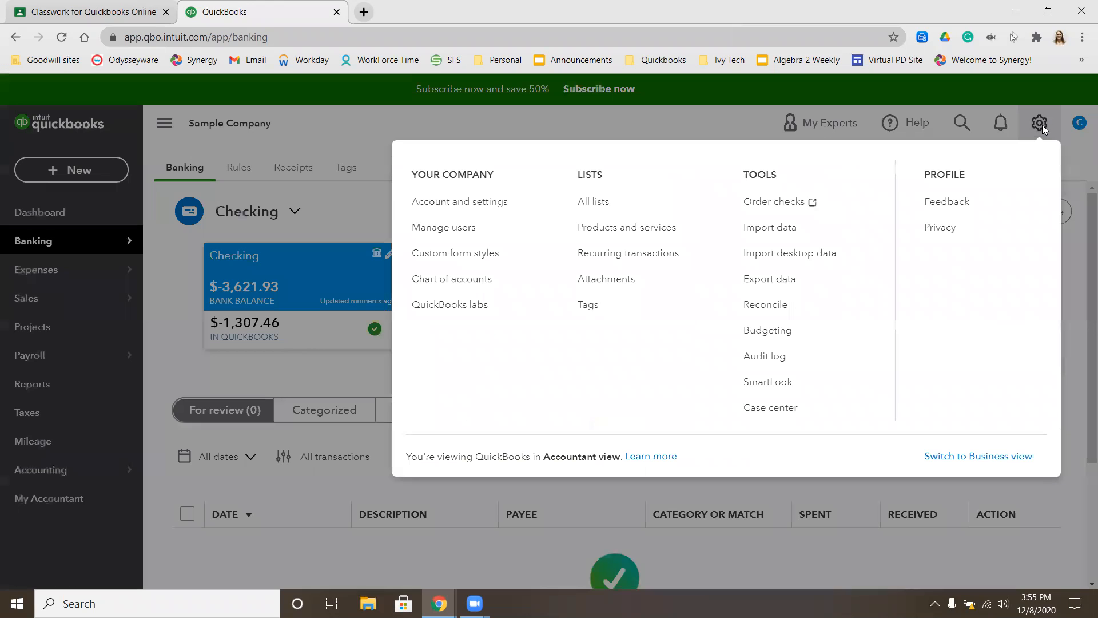
click(760, 307)
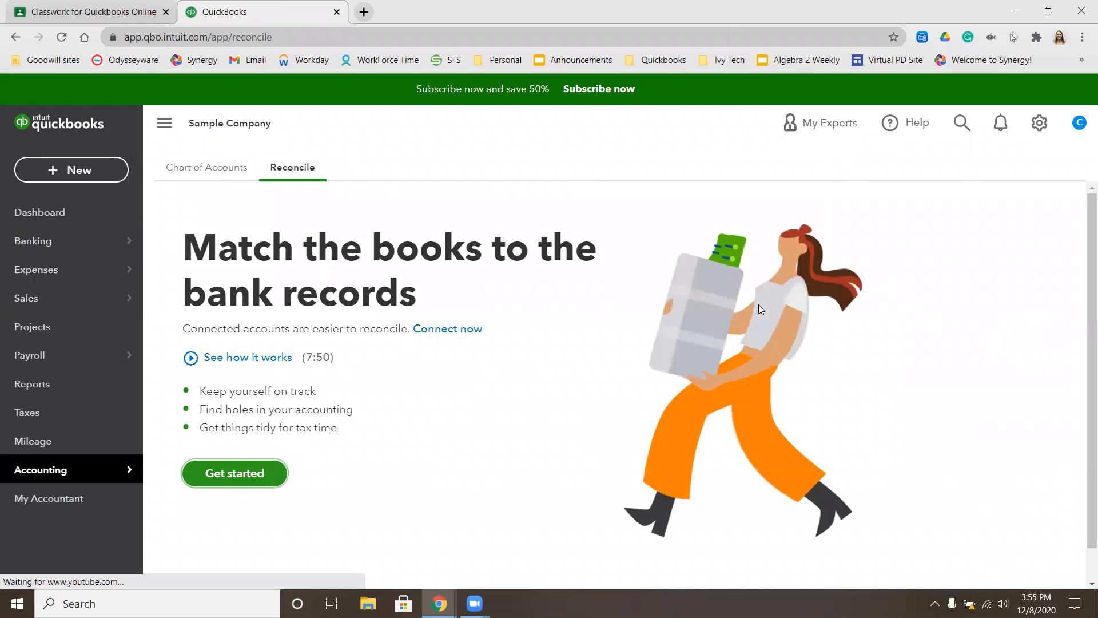
click(246, 479)
click(738, 440)
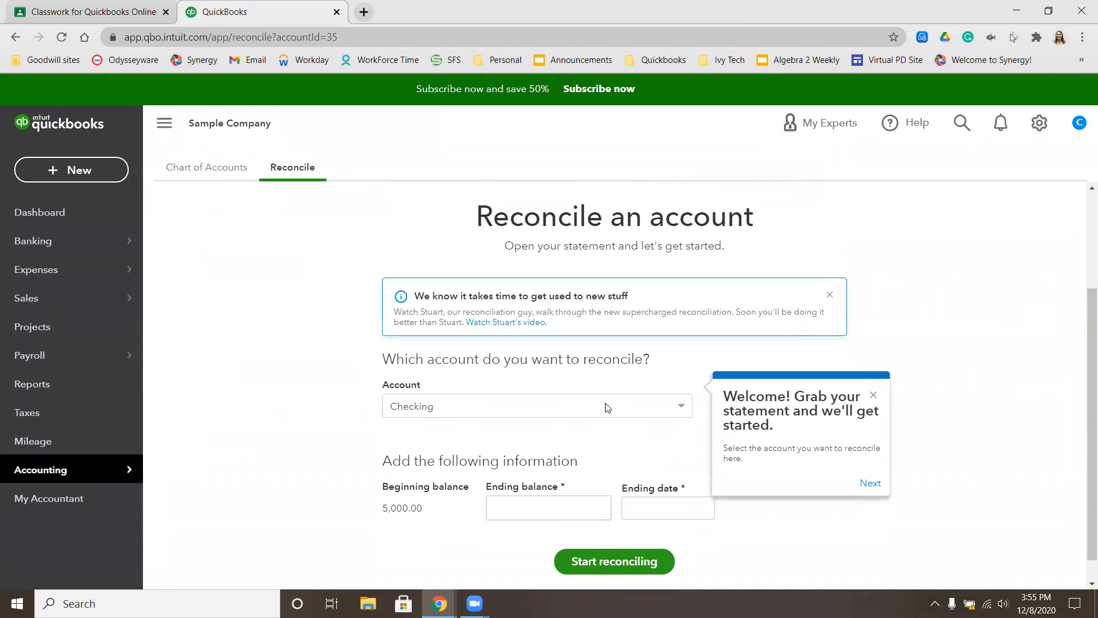
click(680, 411)
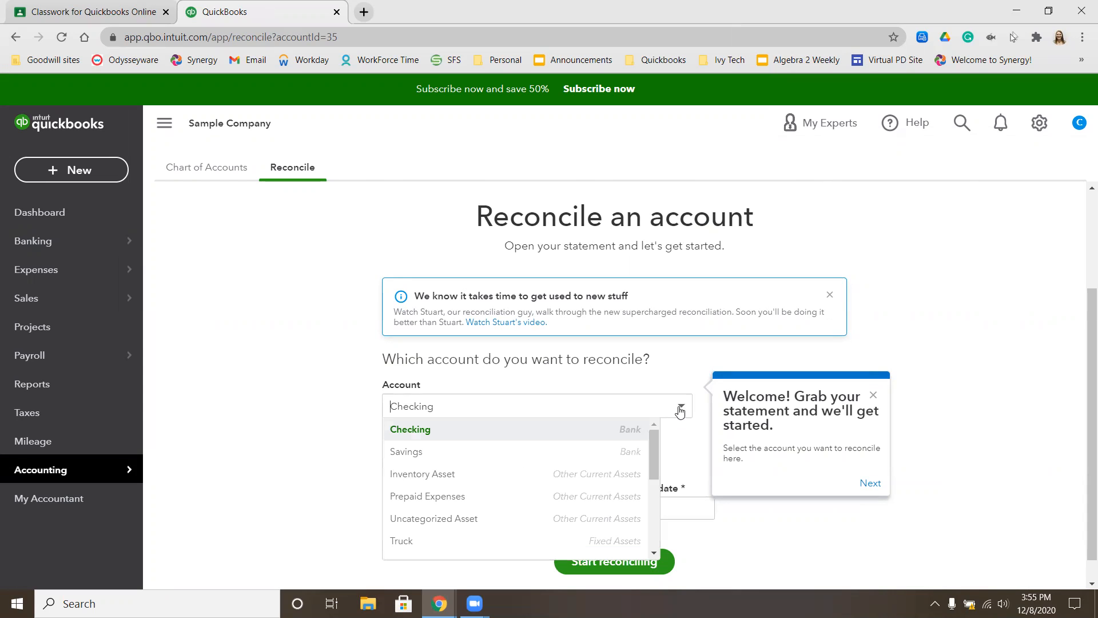
click(576, 436)
Step: Look up the ending balance in CH05 Bank Statement.pdf and enter 1561.04 as the reconciliation's ending balance
click(555, 503)
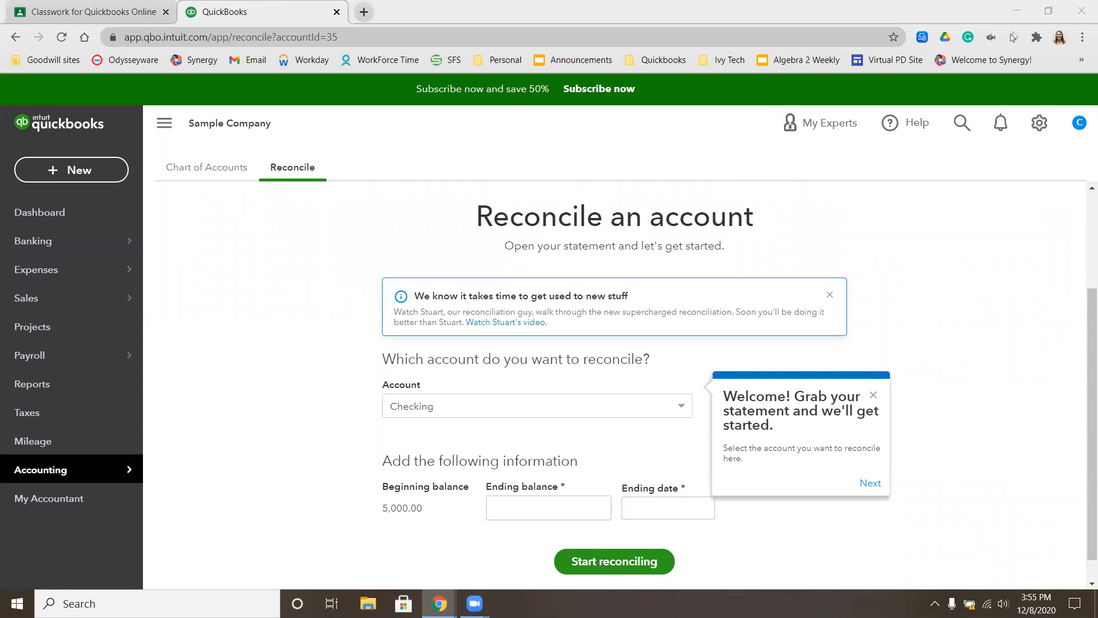
key(alt+Tab)
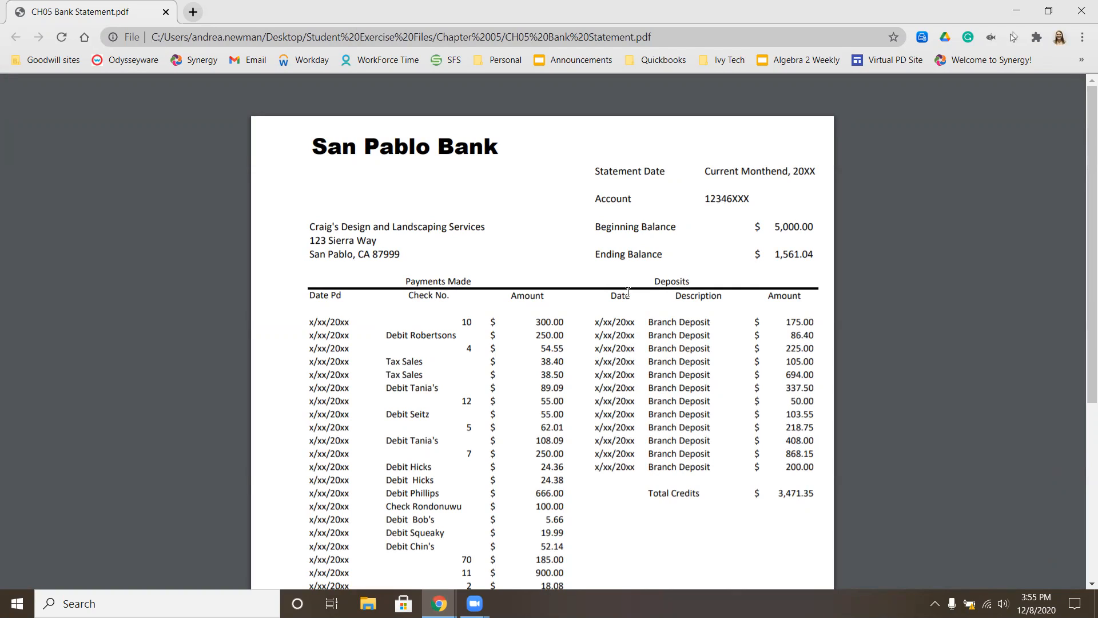
drag(817, 251, 776, 257)
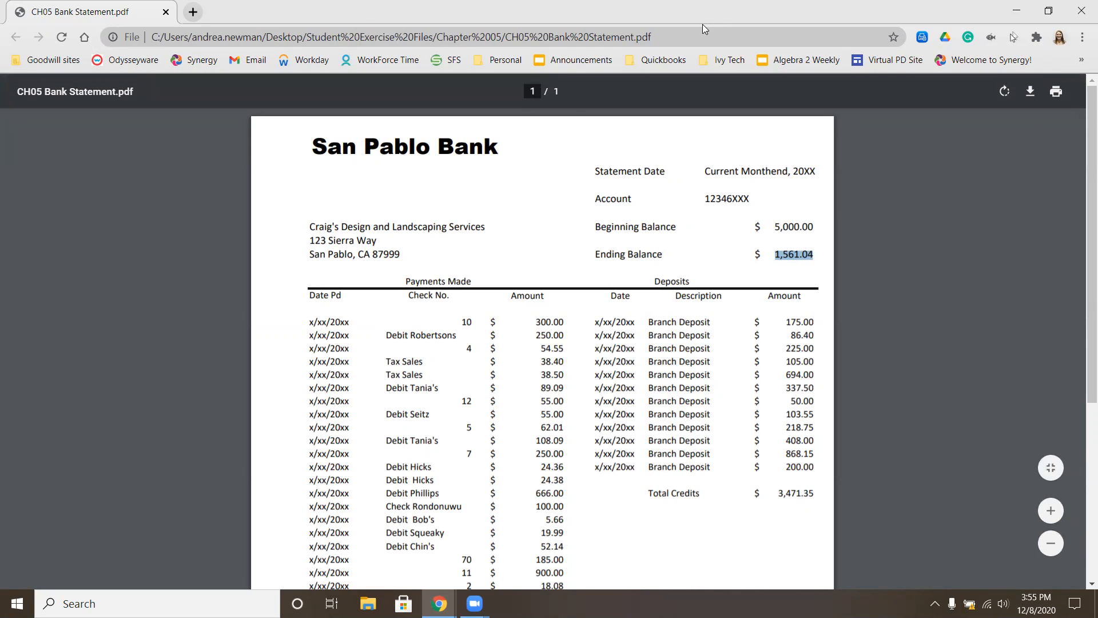
key(alt+Tab)
click(525, 507)
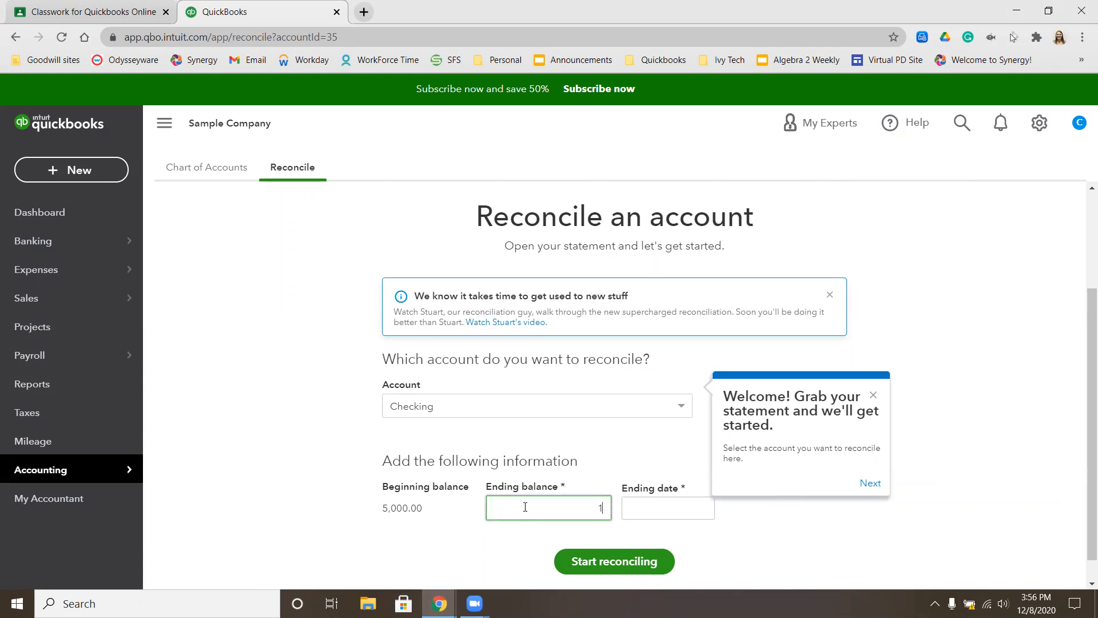
text(1561.04)
Step: Set the ending date to December 8, 2020 and start reconciling
click(705, 514)
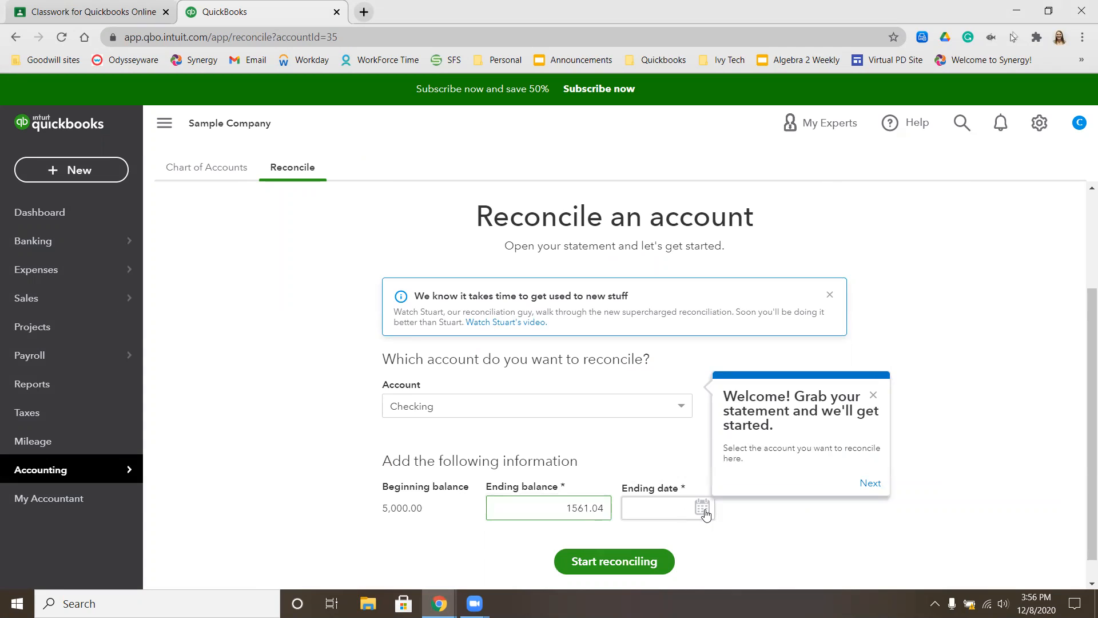
click(703, 507)
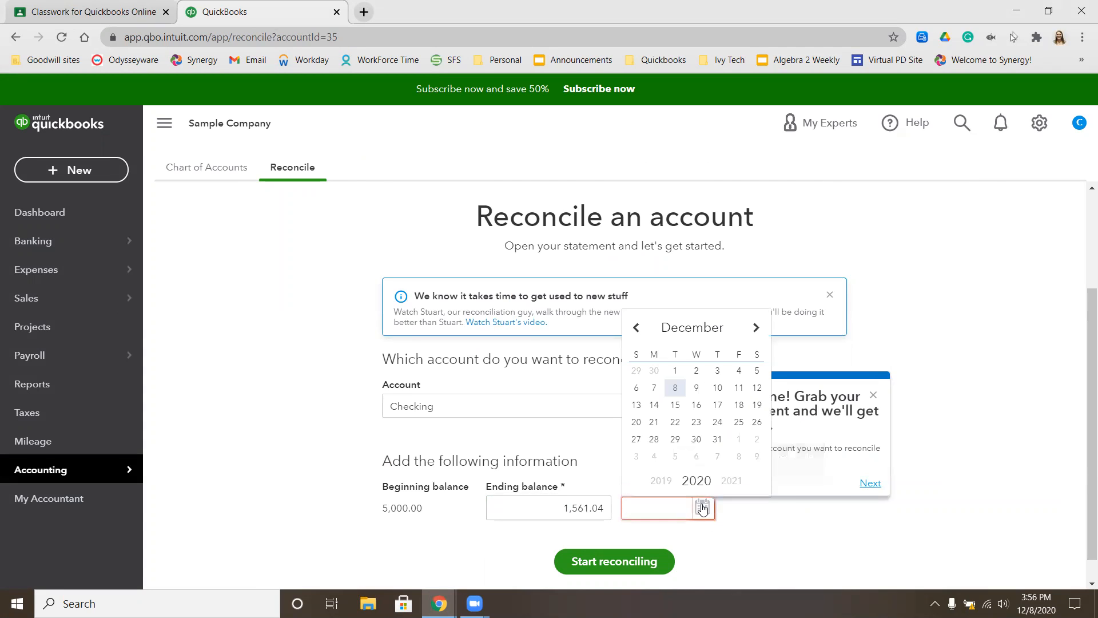
click(675, 388)
click(649, 563)
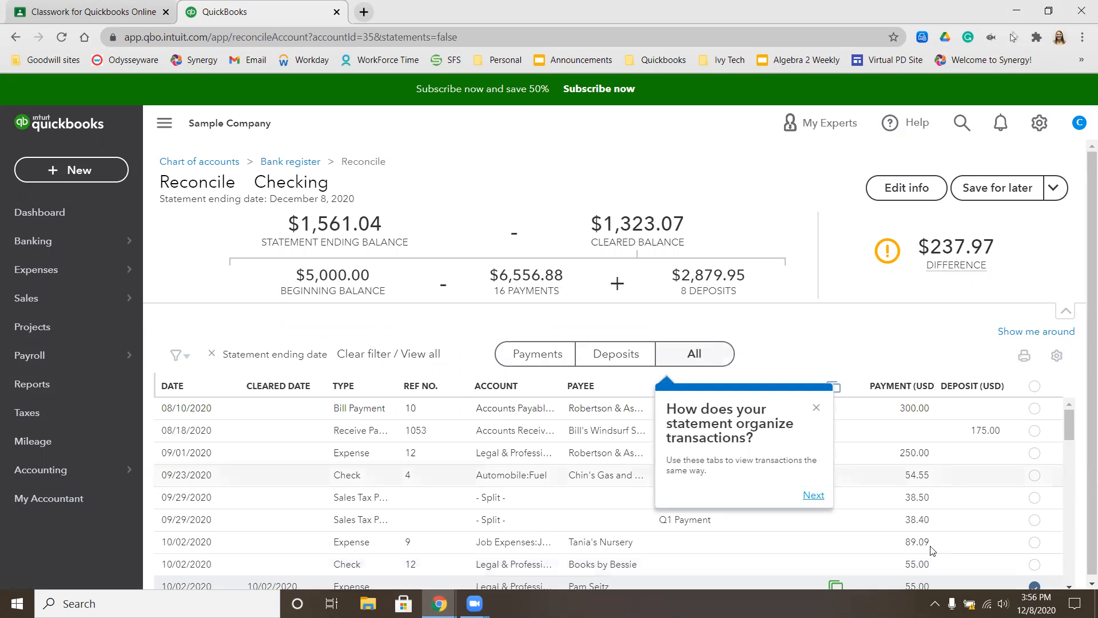
Step: Dismiss the guided-tour tips on the Checking reconciliation page, choosing not to show the message again
click(816, 408)
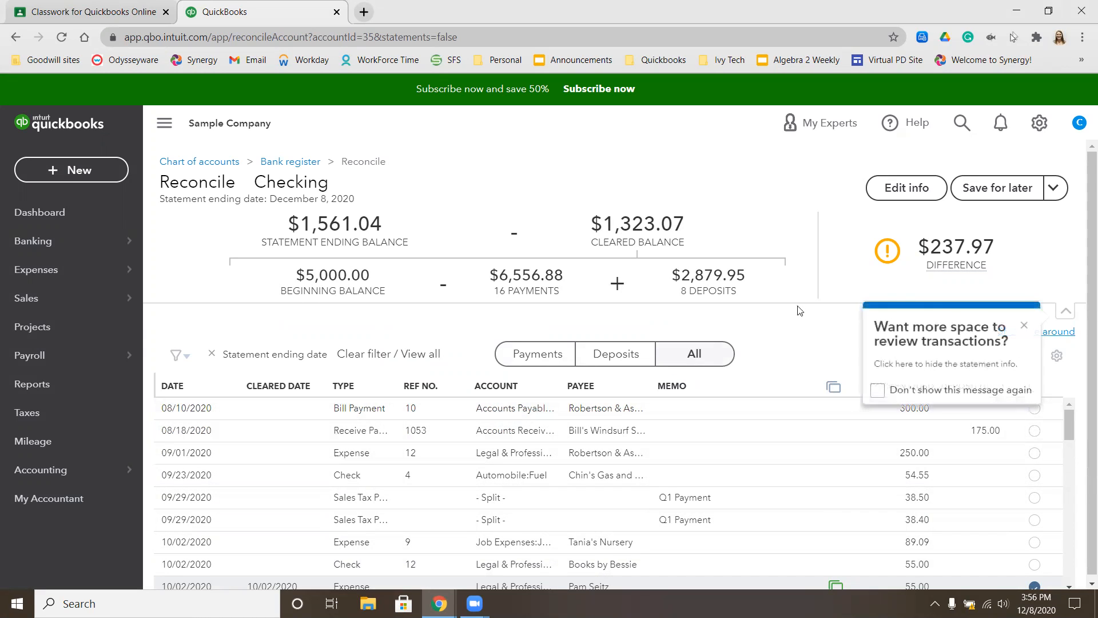
click(878, 389)
click(1023, 325)
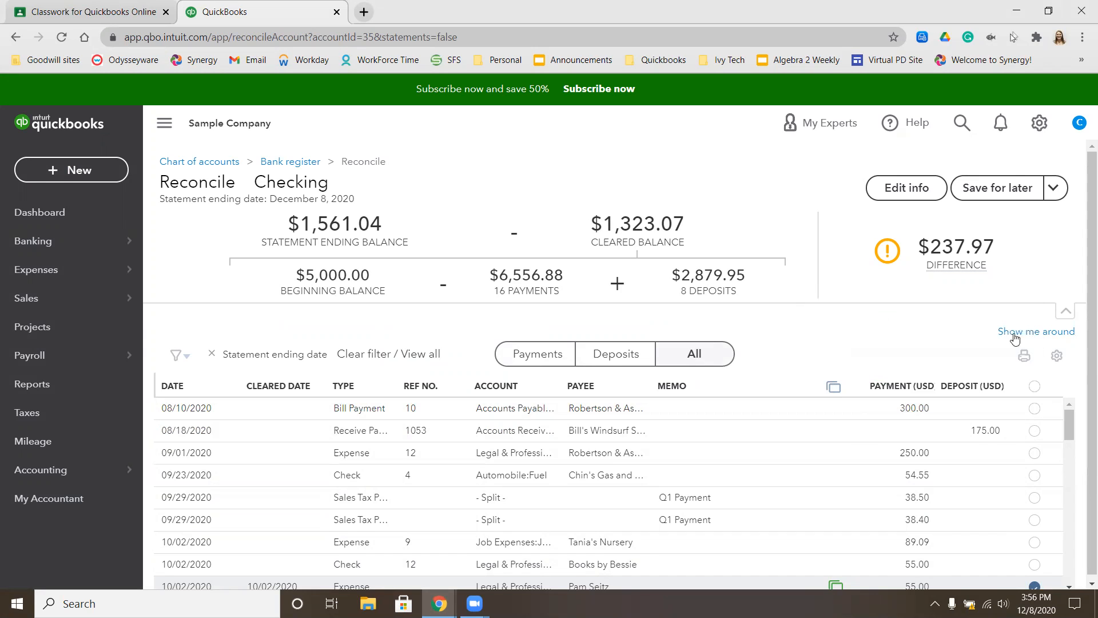
click(1013, 371)
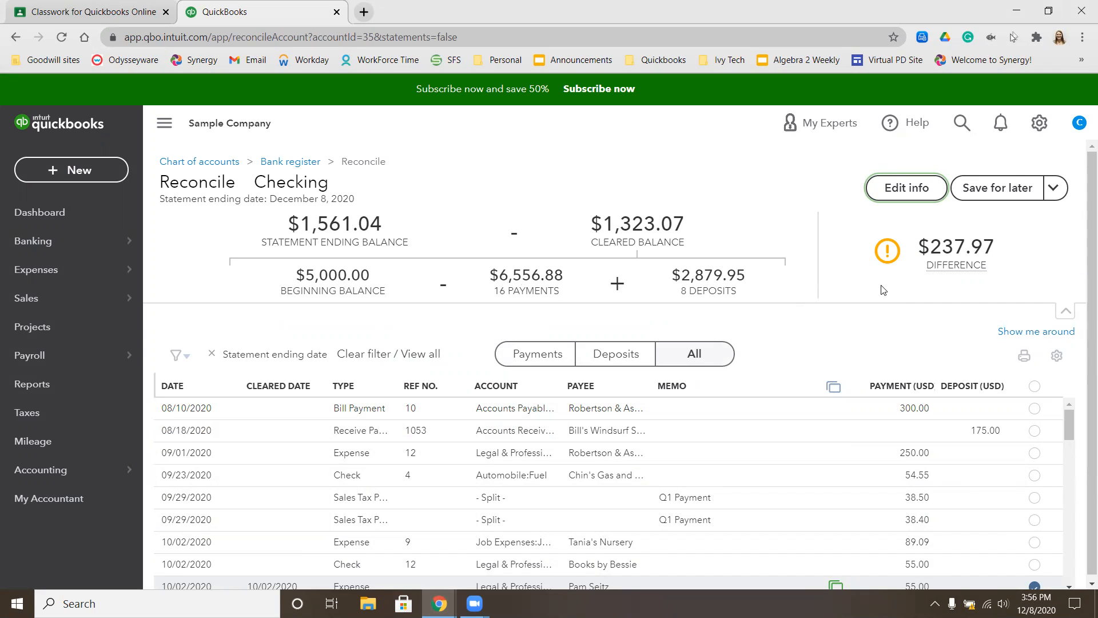
Step: Compare the payments marked as cleared for Checking with the payments and deposits listed in CH05 Bank Statement.pdf
mouse_move(931, 220)
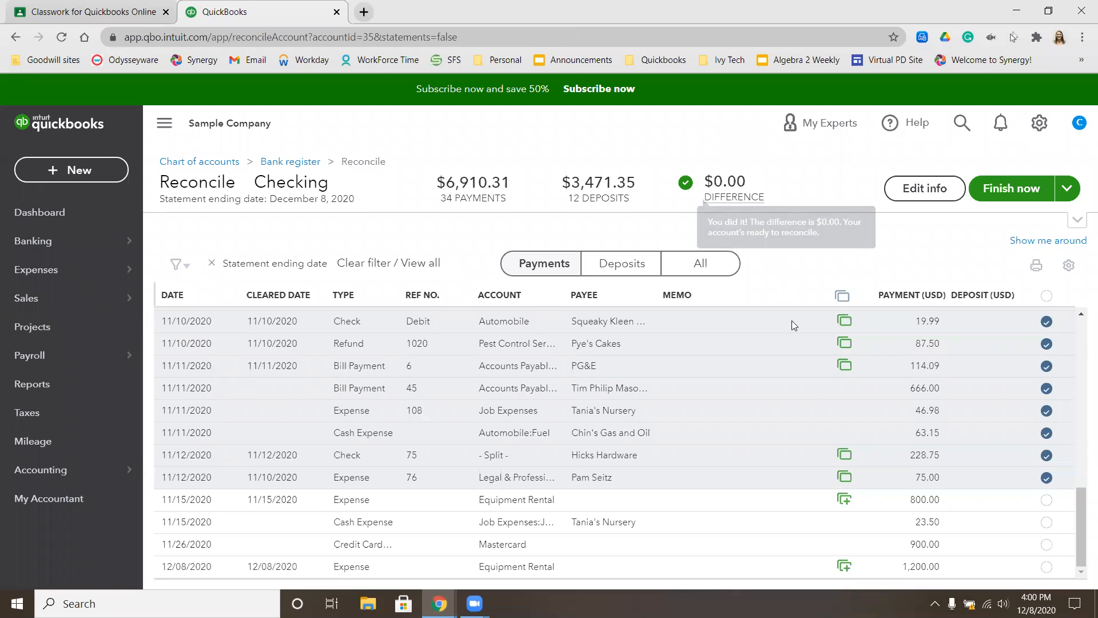
scroll(795, 366, up, 5)
scroll(795, 371, up, 5)
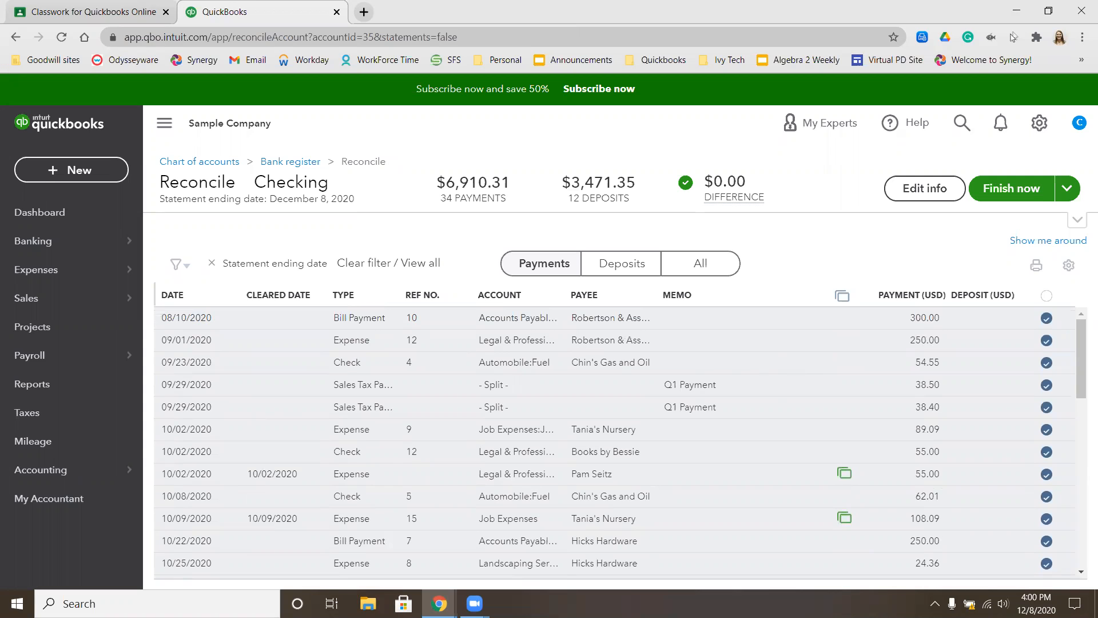
key(alt+Tab)
scroll(637, 289, up, 2)
click(635, 293)
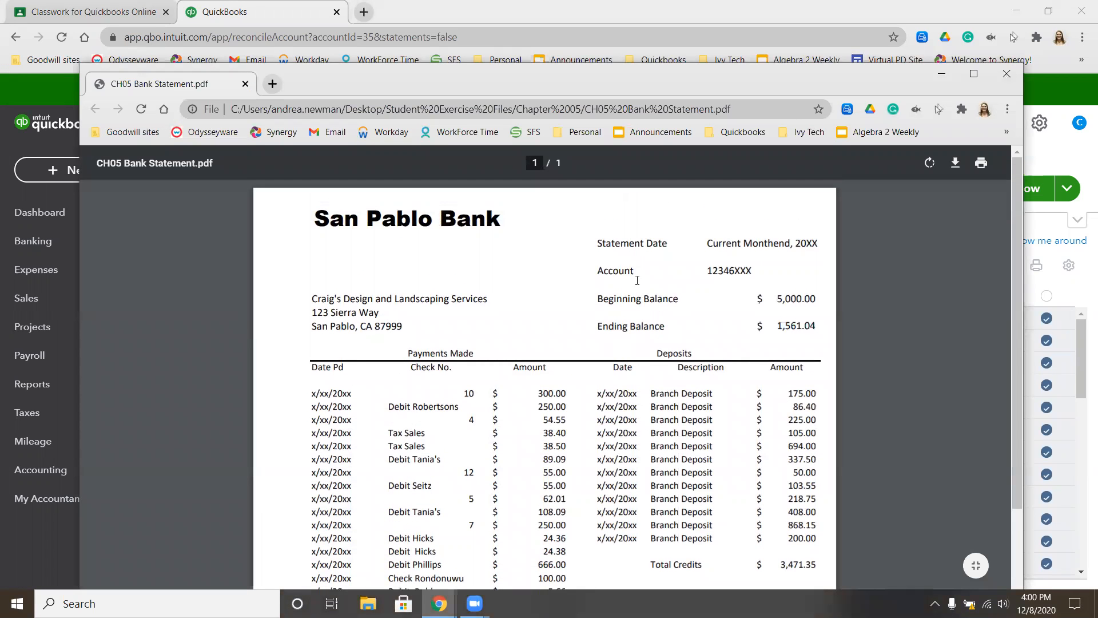
scroll(627, 310, down, 5)
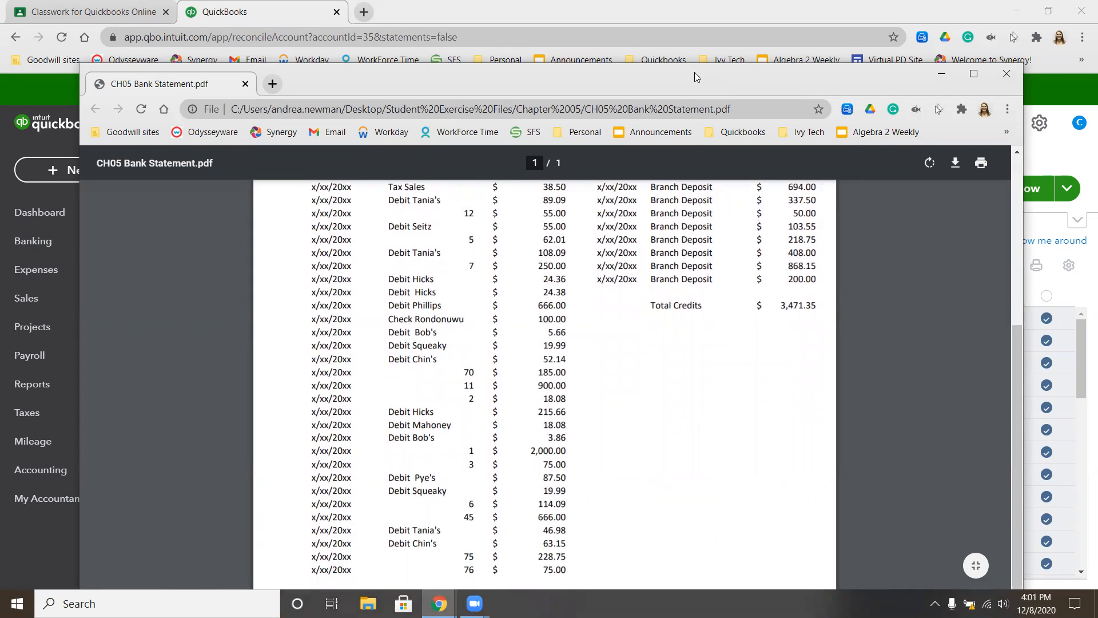
key(alt+Tab)
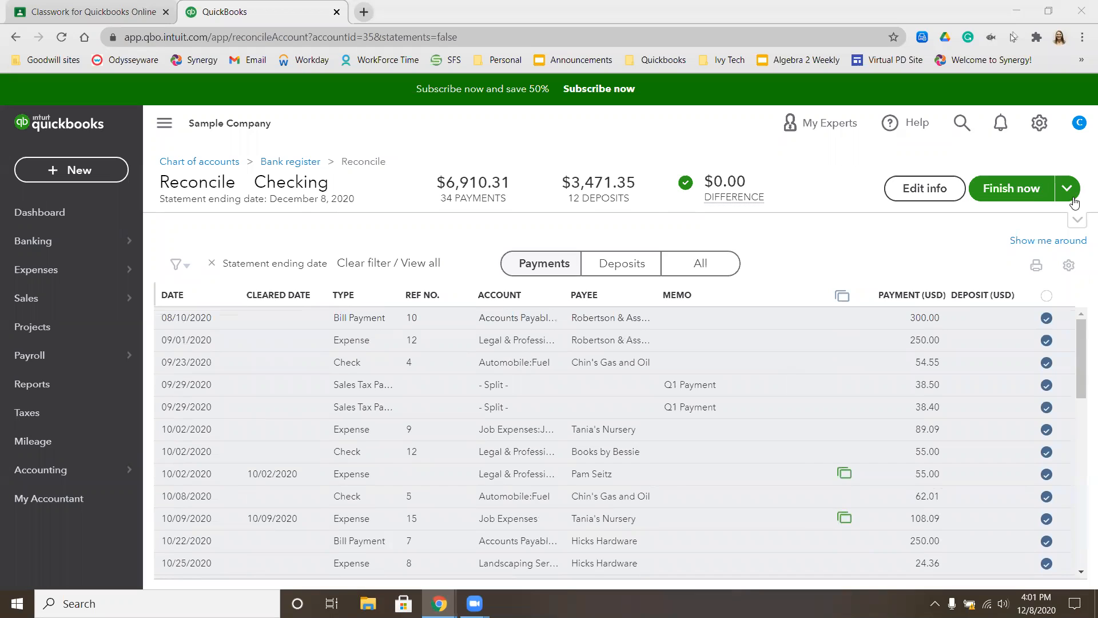
Step: Expand the reconciliation summary to check the difference, finish the Checking reconciliation and close the confirmation
click(1076, 220)
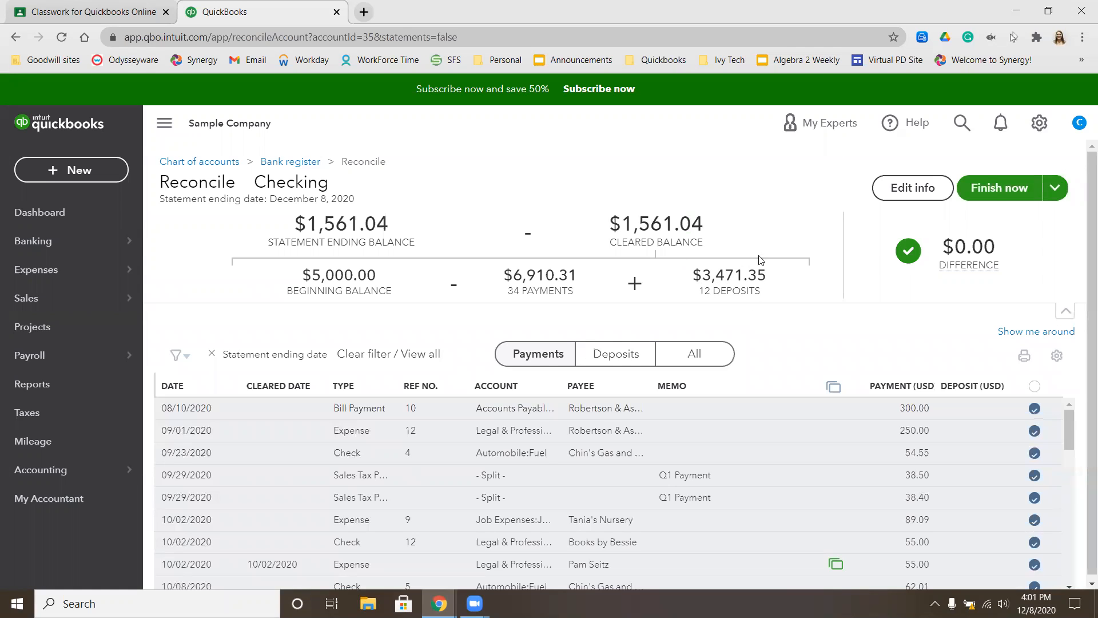
mouse_move(938, 254)
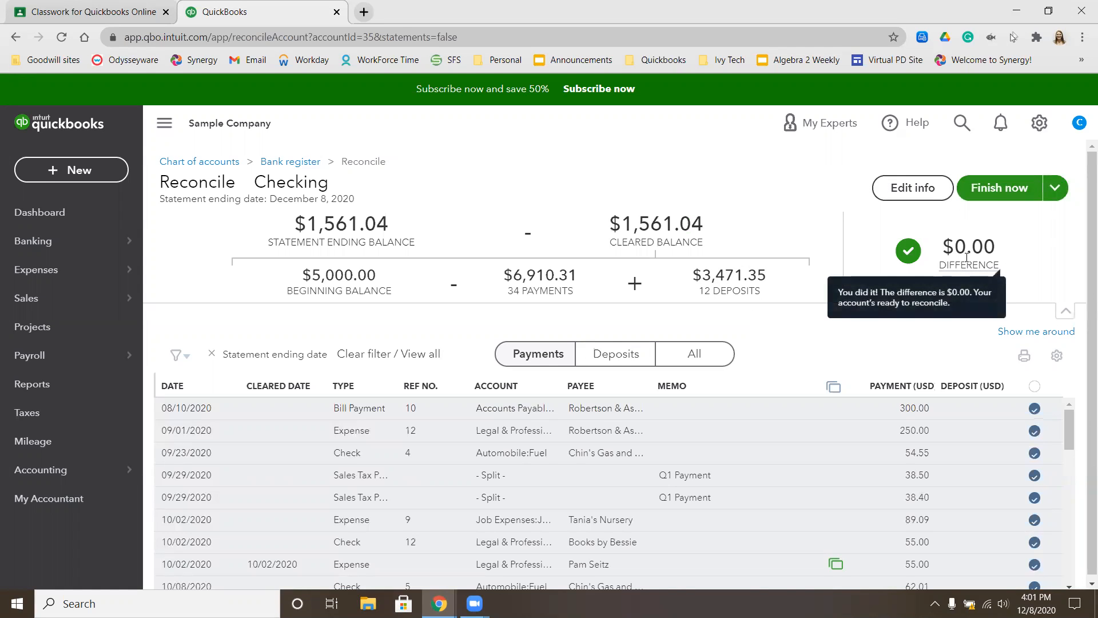
click(1000, 193)
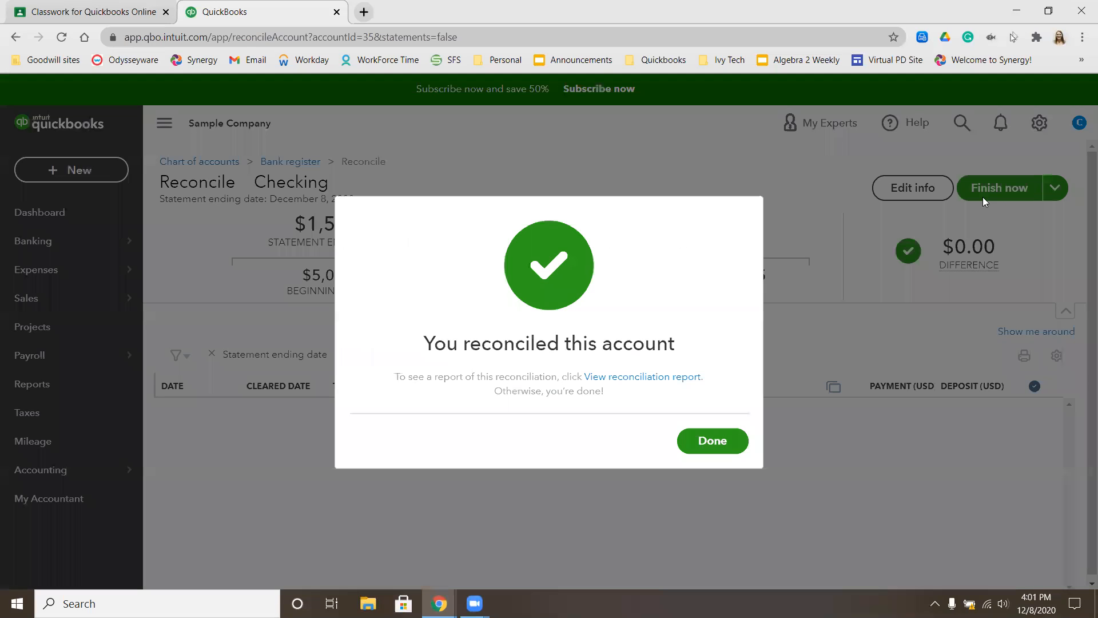
click(712, 441)
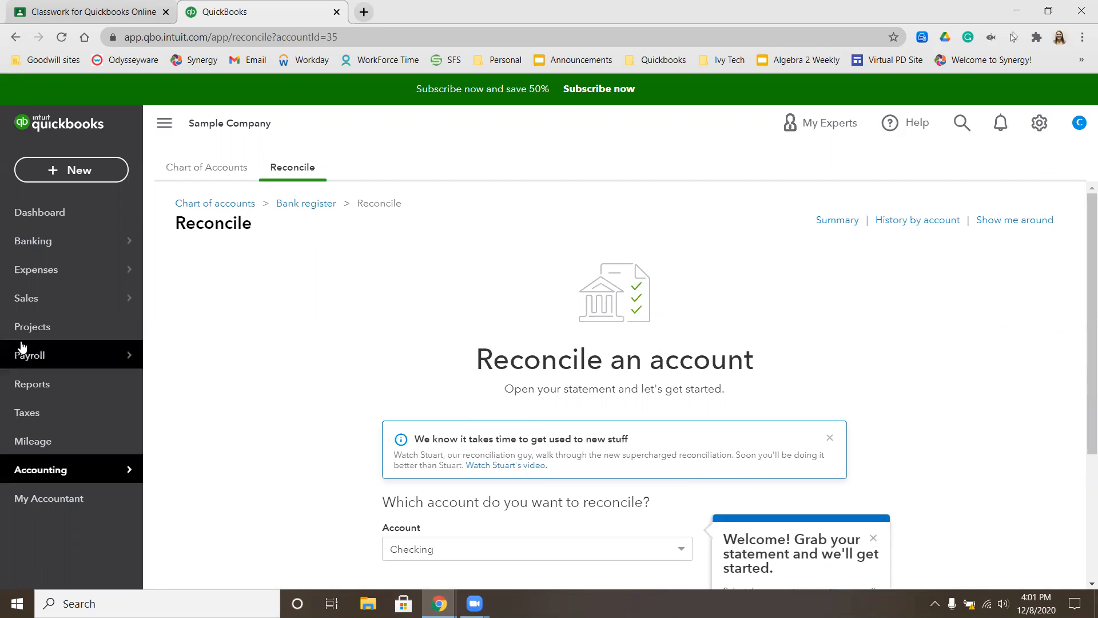
Step: Find the Profit and Loss report in the report list and open it
click(38, 386)
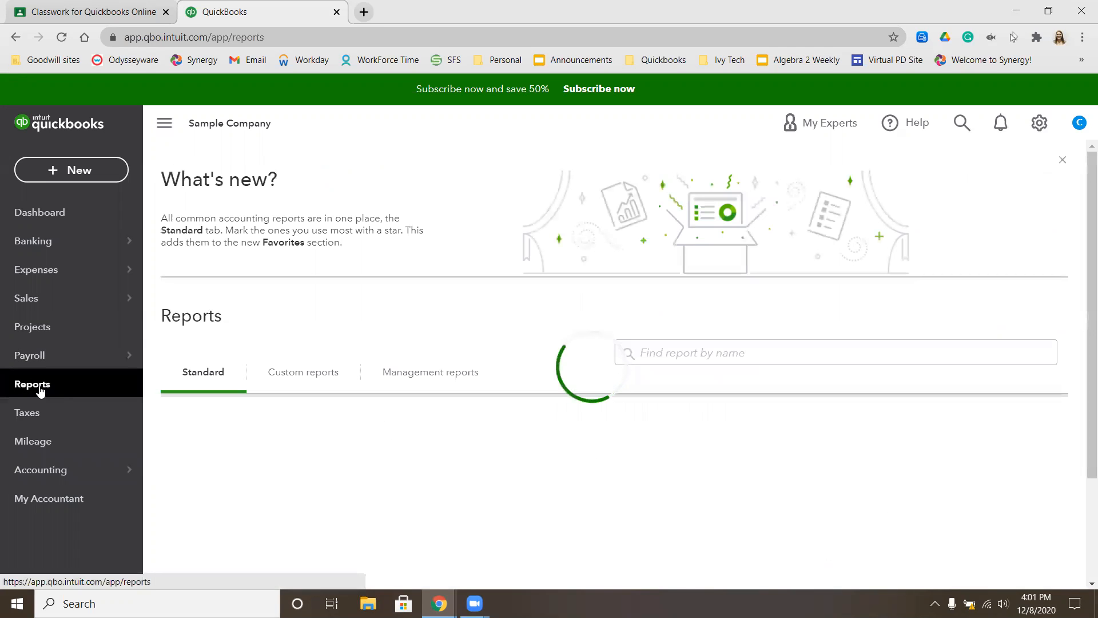
click(624, 350)
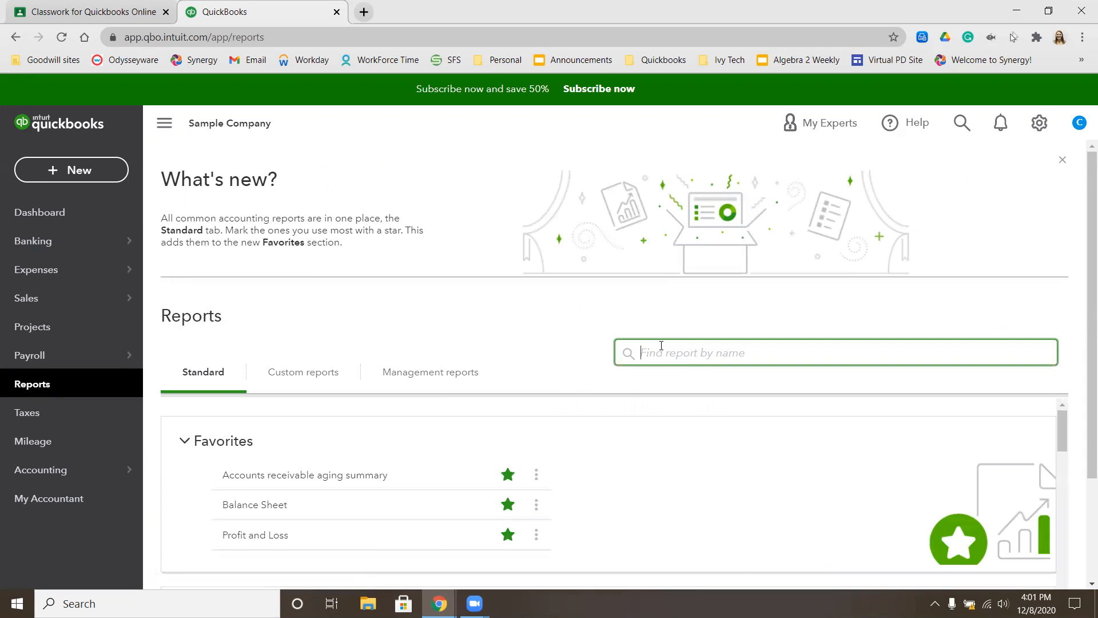
text(pro)
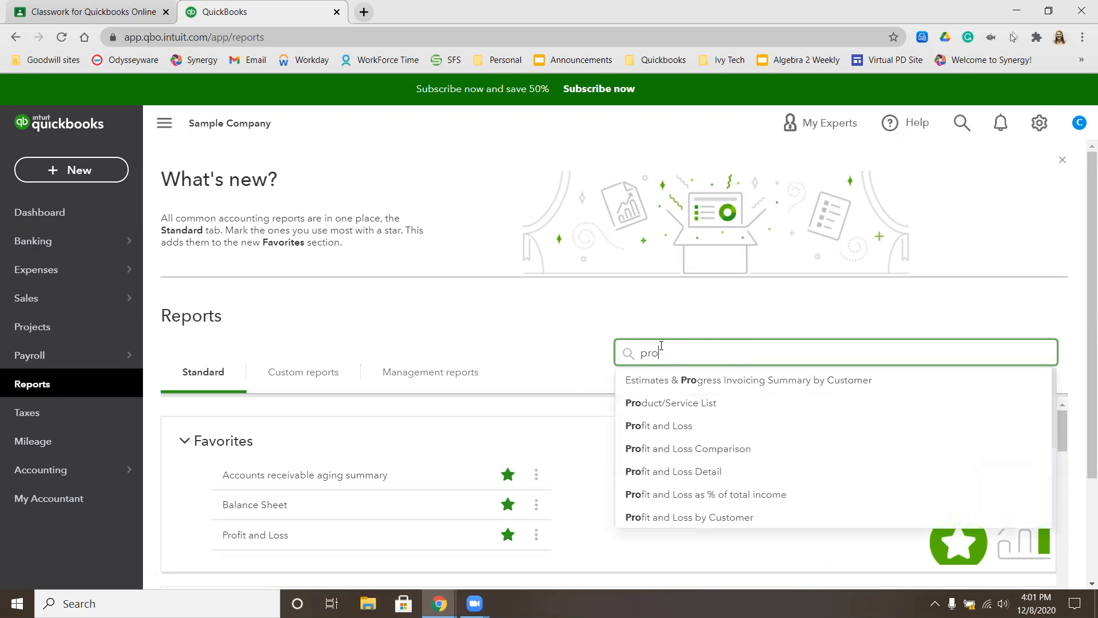
click(686, 433)
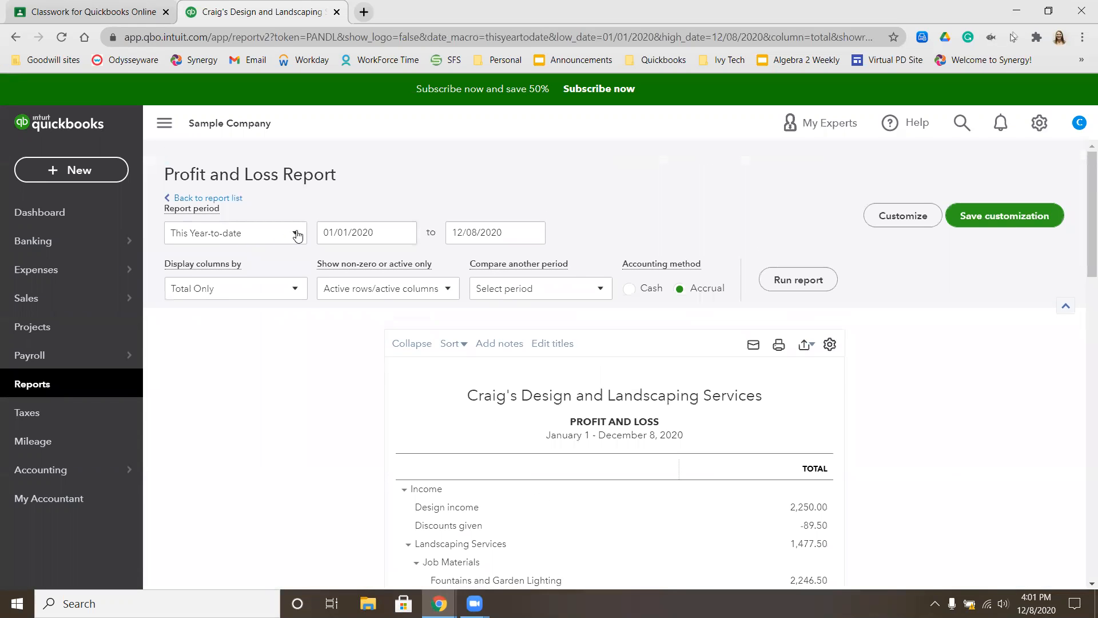
Step: Run the Profit and Loss report for All Dates and review it down to the net income
click(294, 233)
click(248, 260)
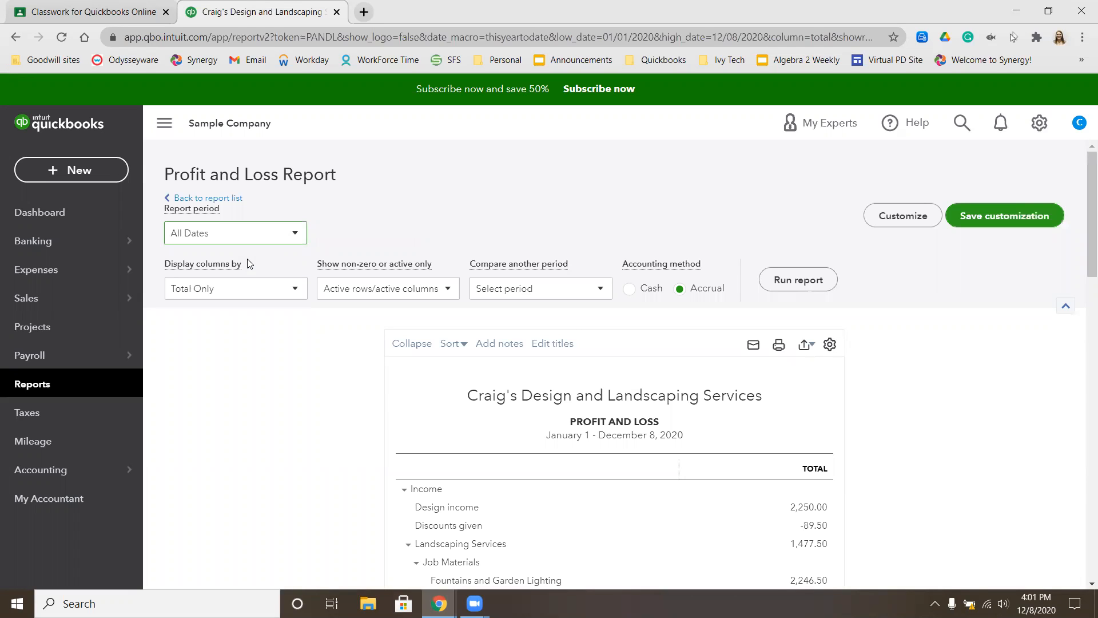
click(808, 279)
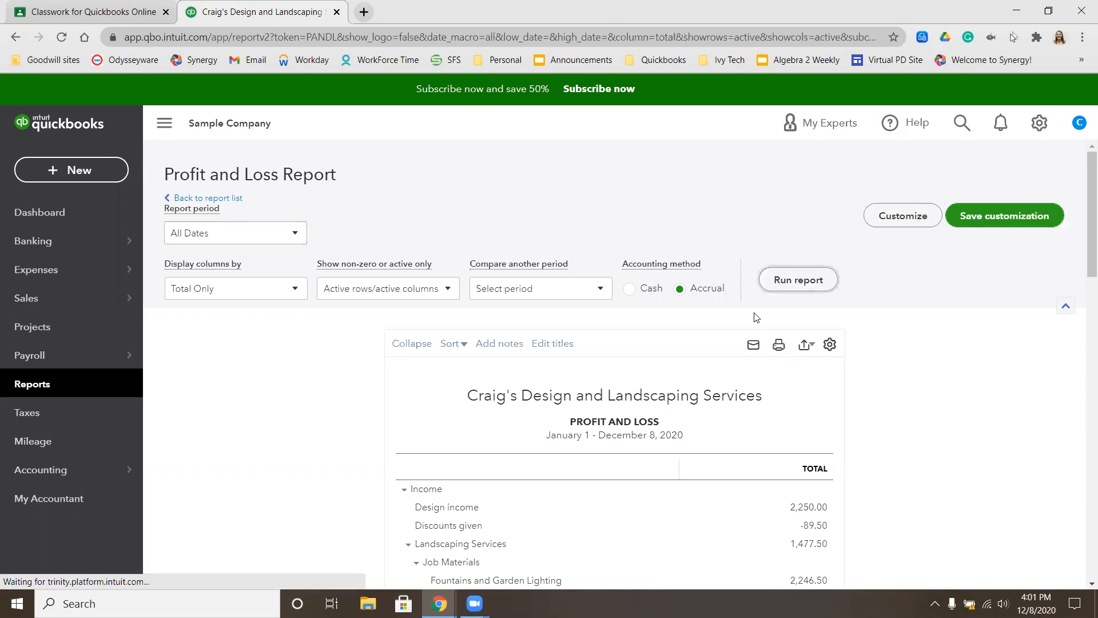
scroll(854, 310, down, 3)
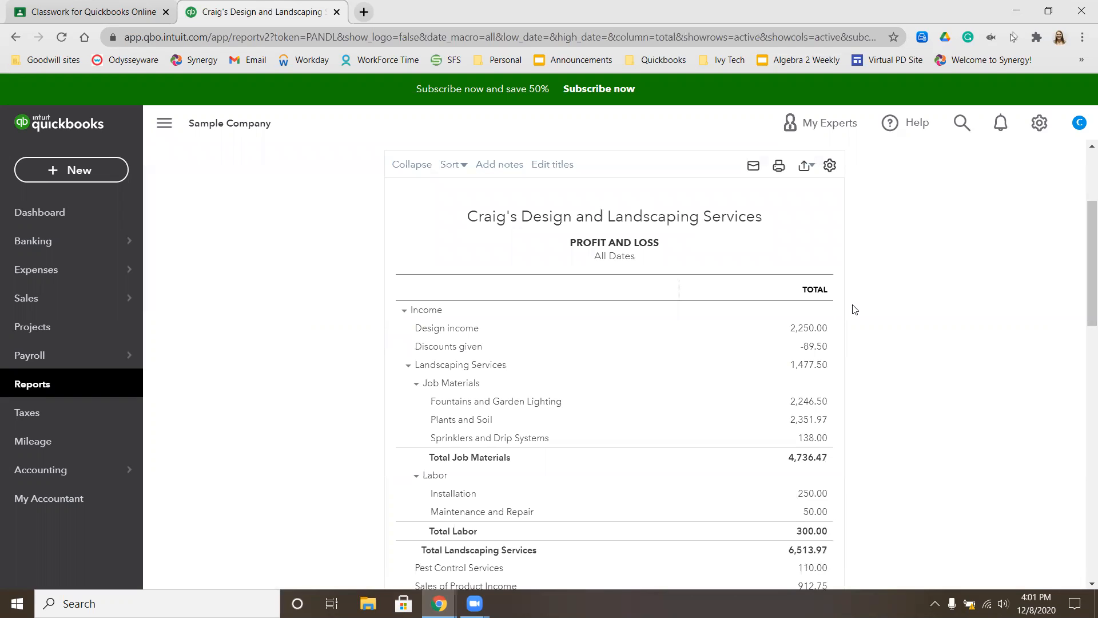
scroll(907, 326, down, 15)
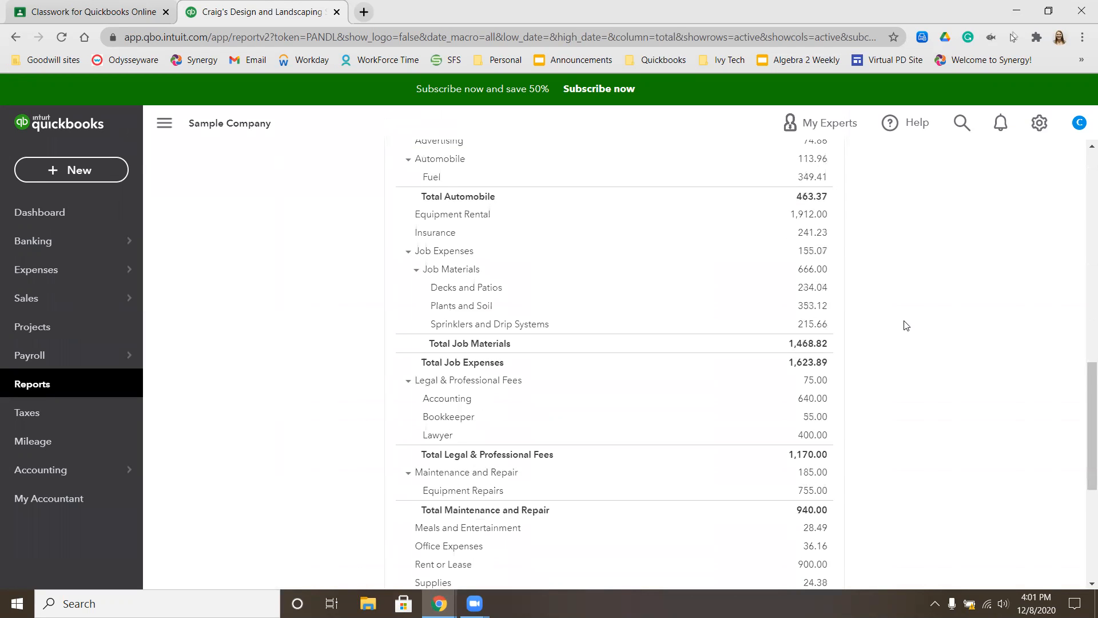
scroll(909, 325, down, 2)
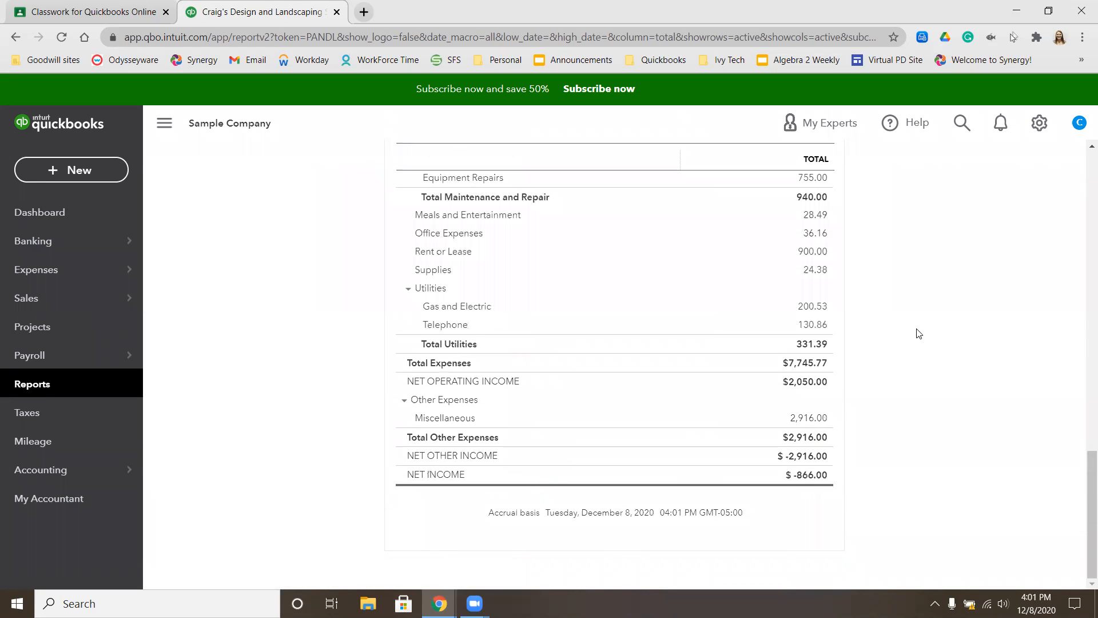
drag(778, 479, 862, 479)
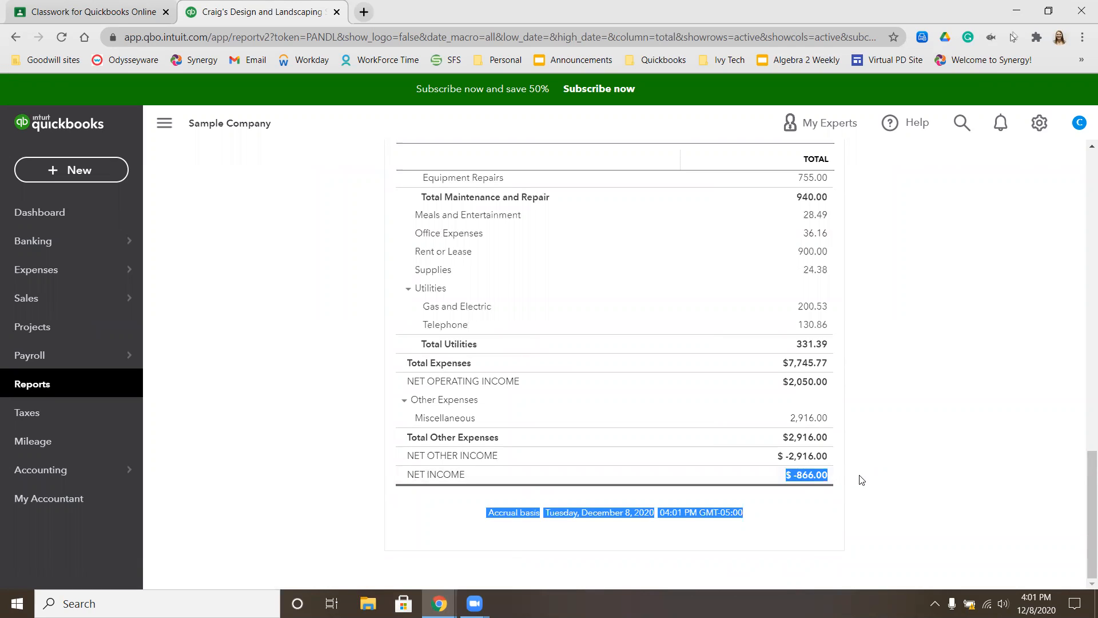
click(863, 477)
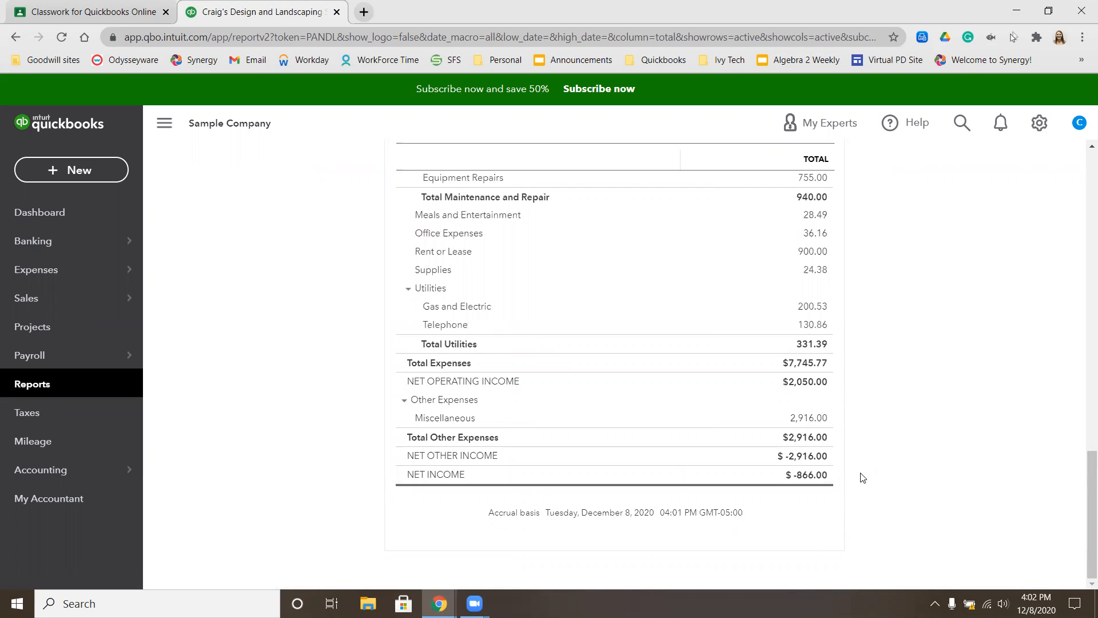
Step: Return to the report list, then find and open the Balance Sheet report
scroll(862, 477, up, 20)
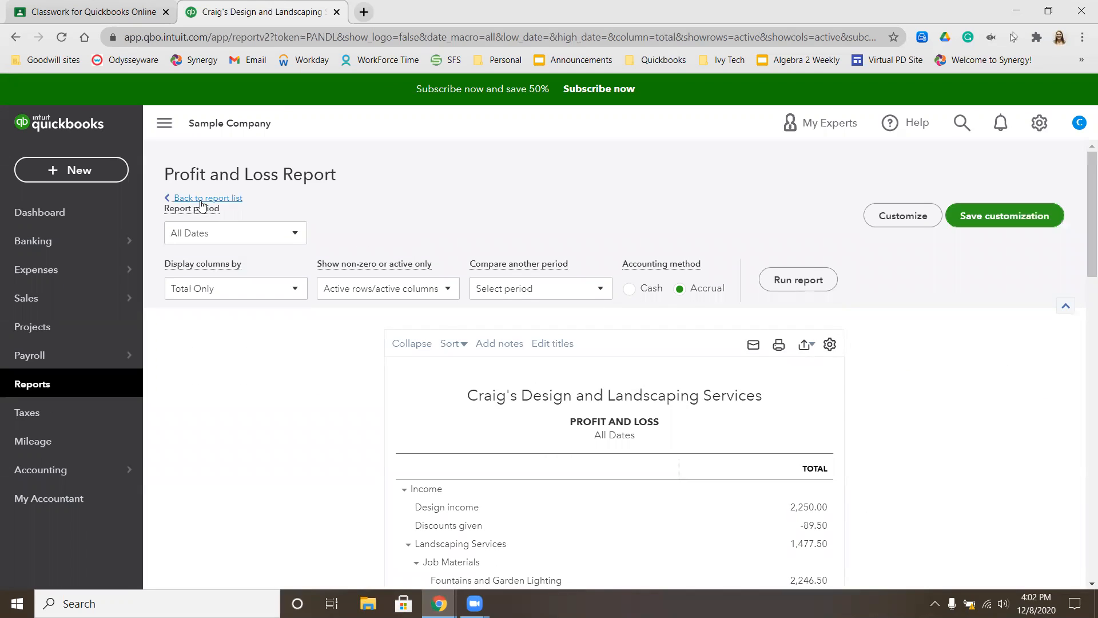
click(231, 201)
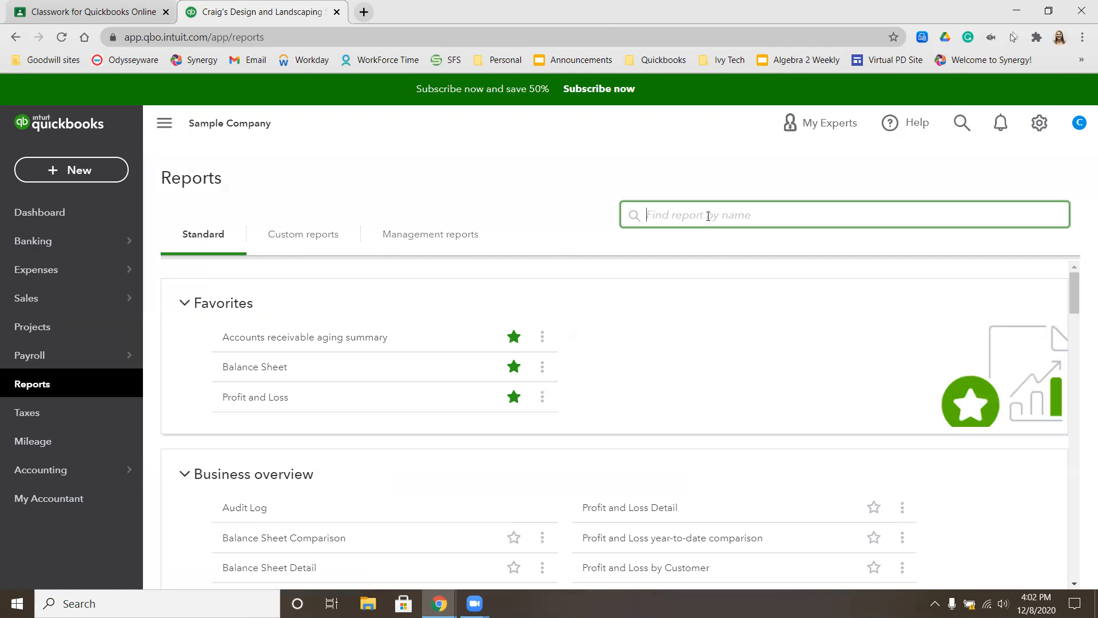
text(bala)
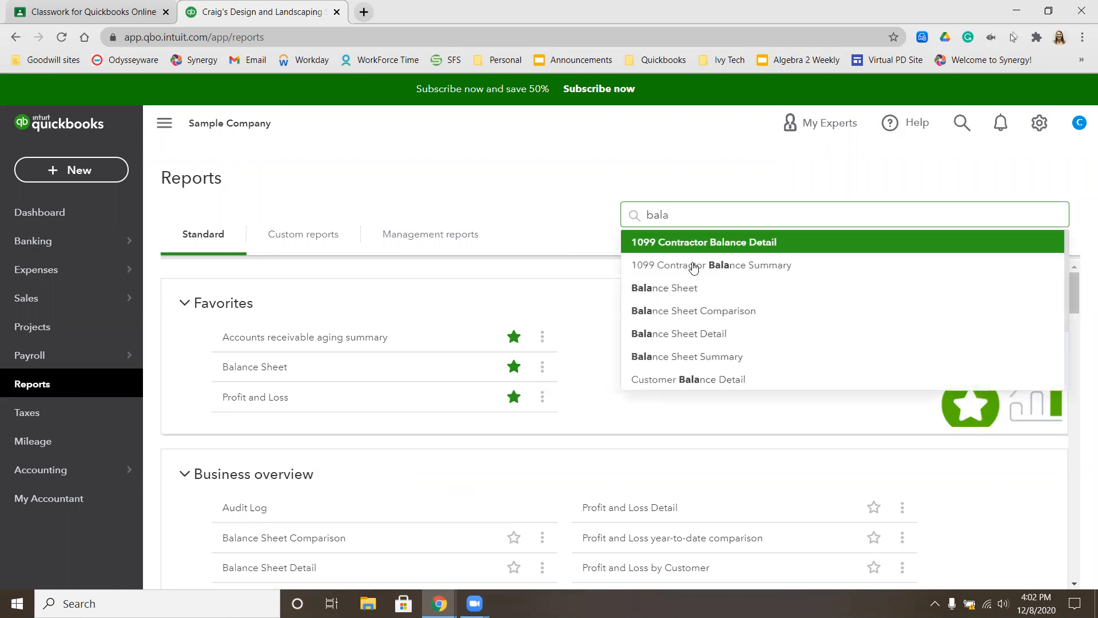
click(667, 291)
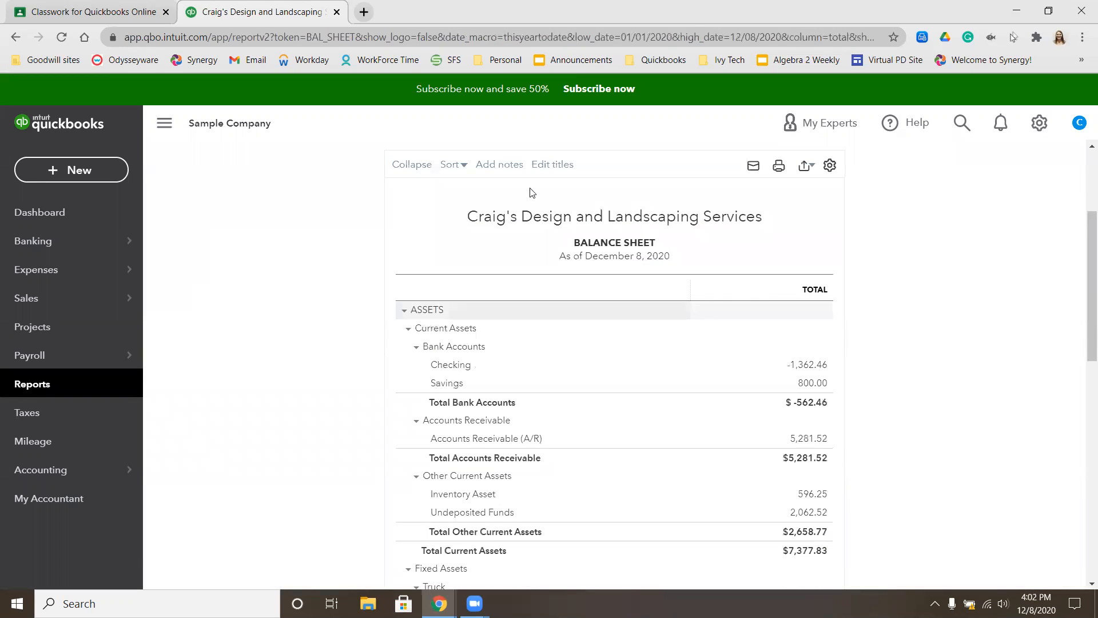
Step: Run the Balance Sheet report for All Dates and compare total assets with total liabilities and equity
click(260, 229)
click(236, 261)
click(798, 281)
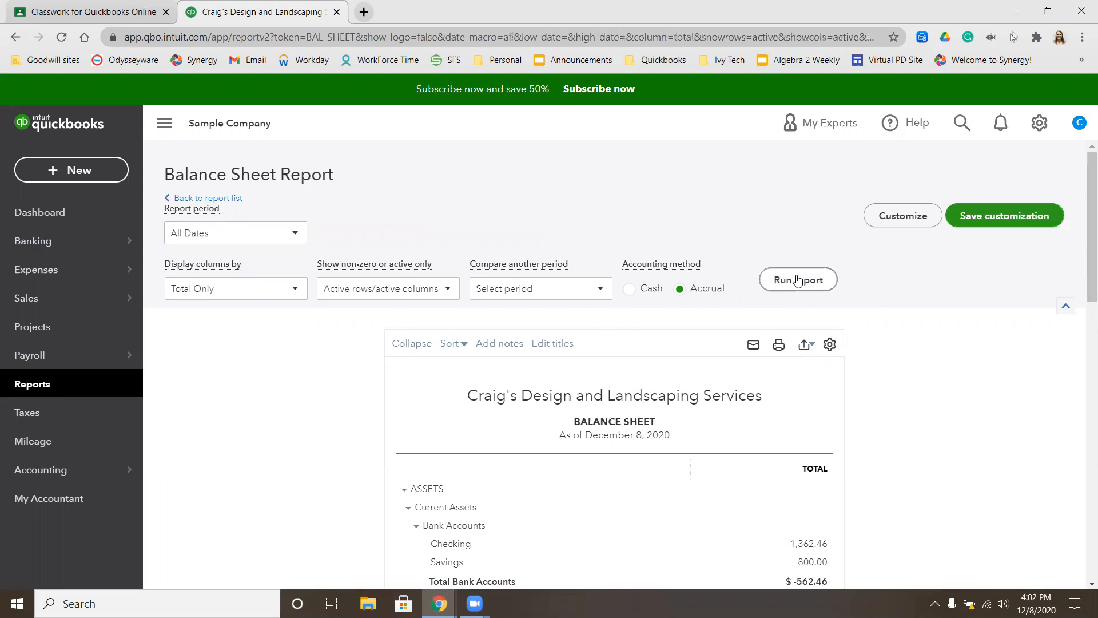
scroll(798, 279, down, 3)
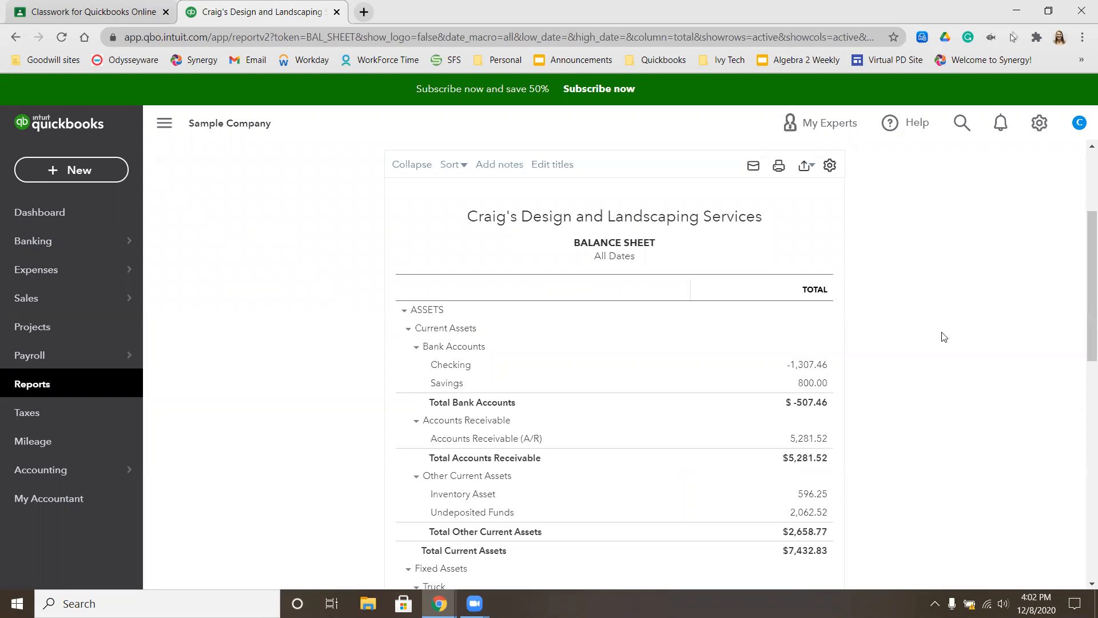
scroll(943, 337, down, 10)
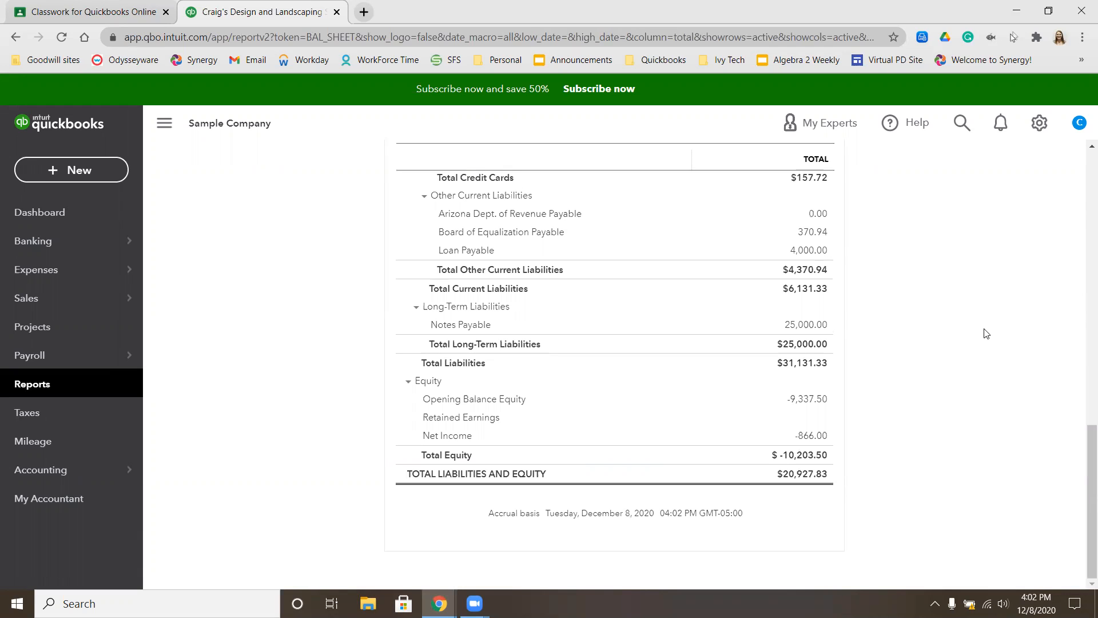
scroll(986, 333, up, 1)
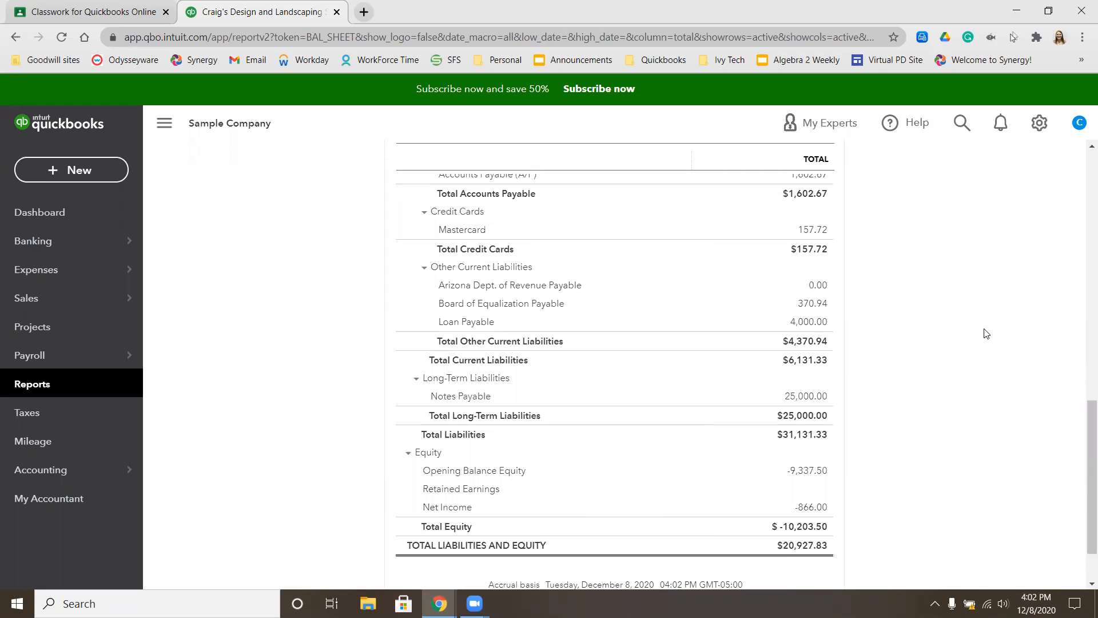
scroll(986, 334, up, 3)
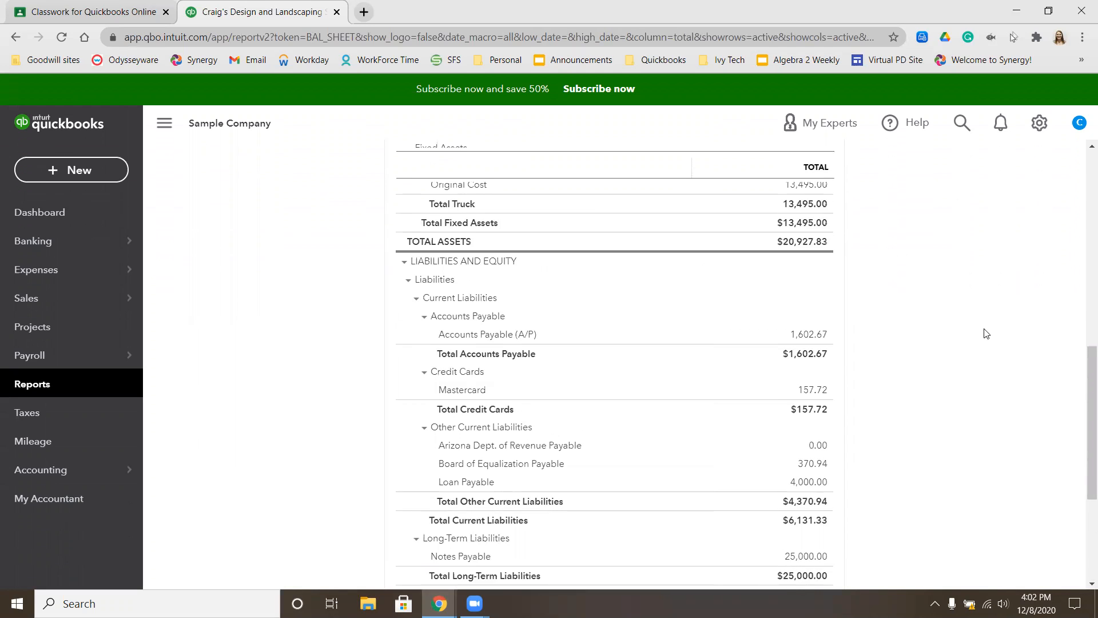
drag(774, 296, 838, 300)
click(857, 297)
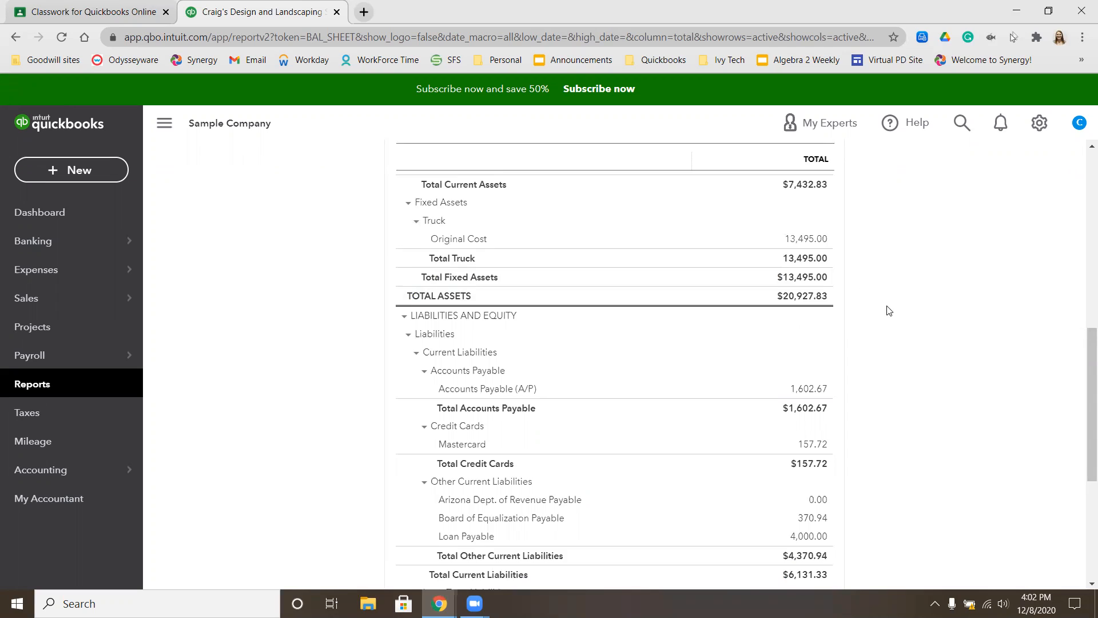
Step: Leave the Balance Sheet report and open the Banking page with the bank transactions
scroll(906, 323, up, 10)
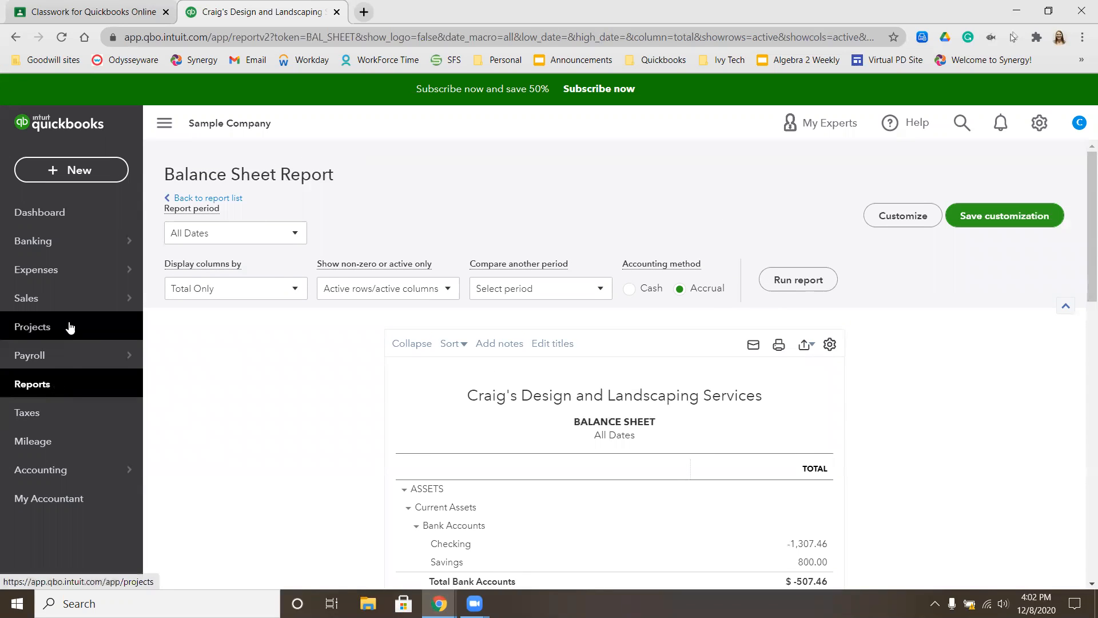
mouse_move(73, 306)
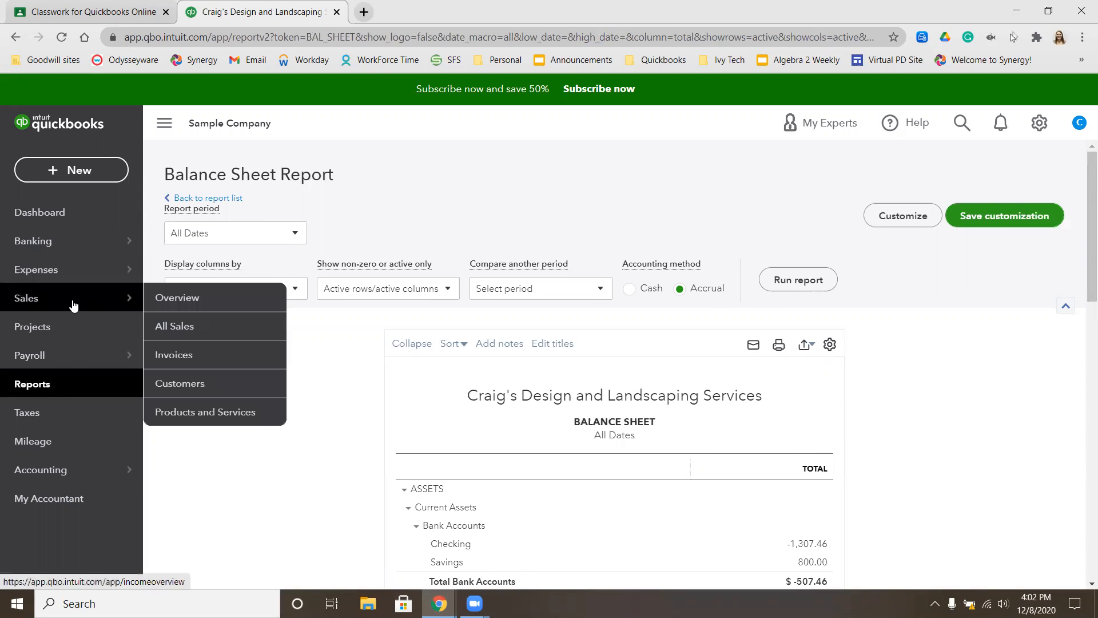
click(36, 245)
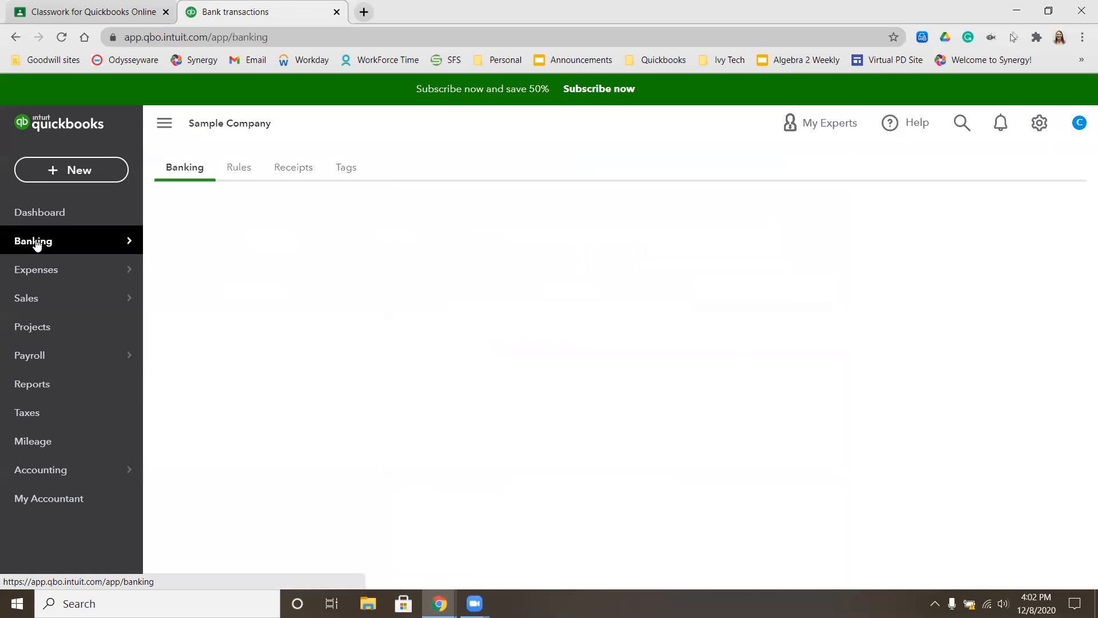